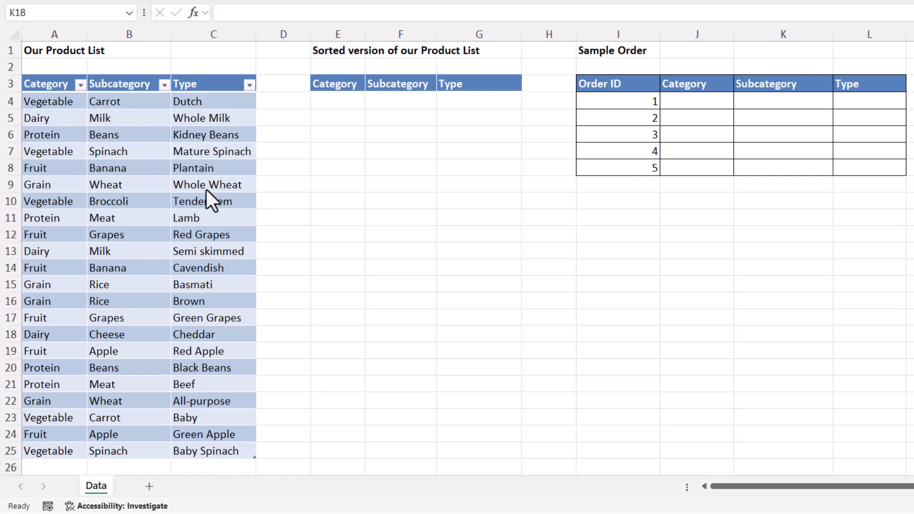
# Step: Select a cell in the product table and show its Table Design settings, where the table name is 't'
pyautogui.click(120, 131)
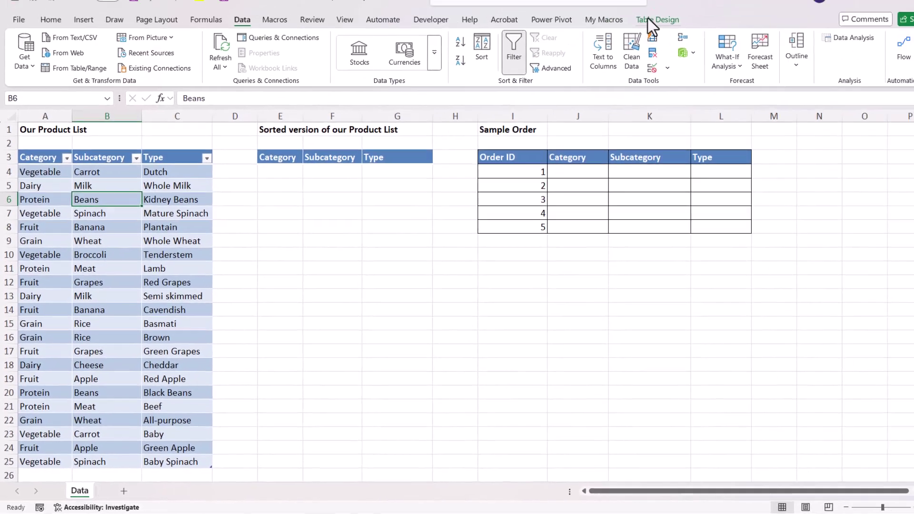
pyautogui.click(628, 37)
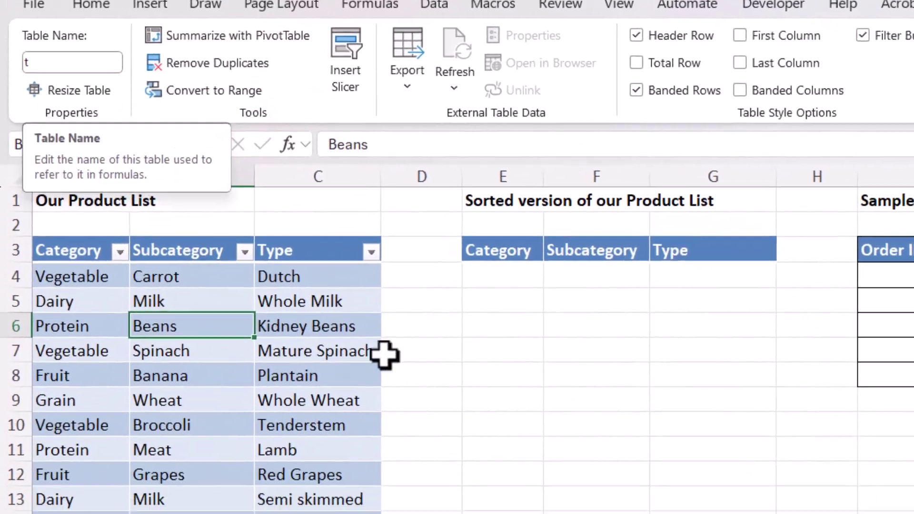
# Step: Enter =SORT(t,{1,2,3}) in E4 to spill the products sorted by Category, Subcategory, Type
pyautogui.doubleClick(502, 275)
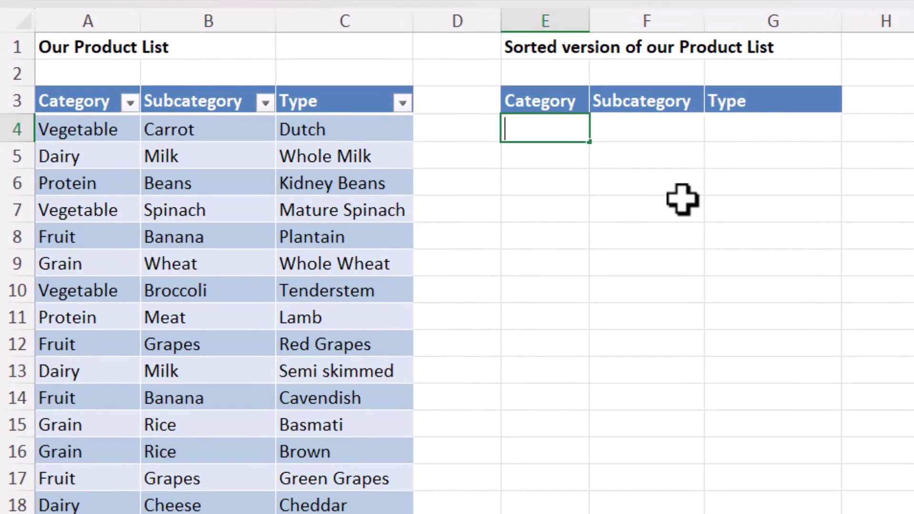
pyautogui.write('=so')
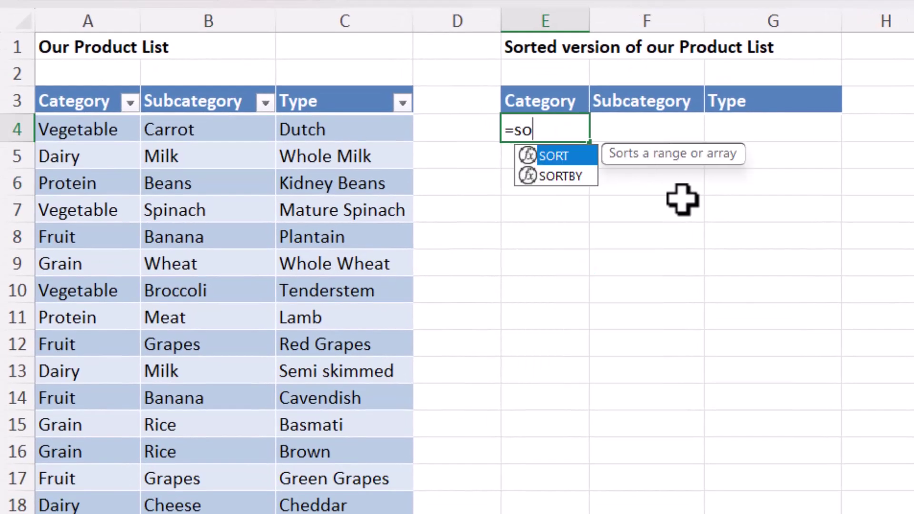
pyautogui.write('rt(')
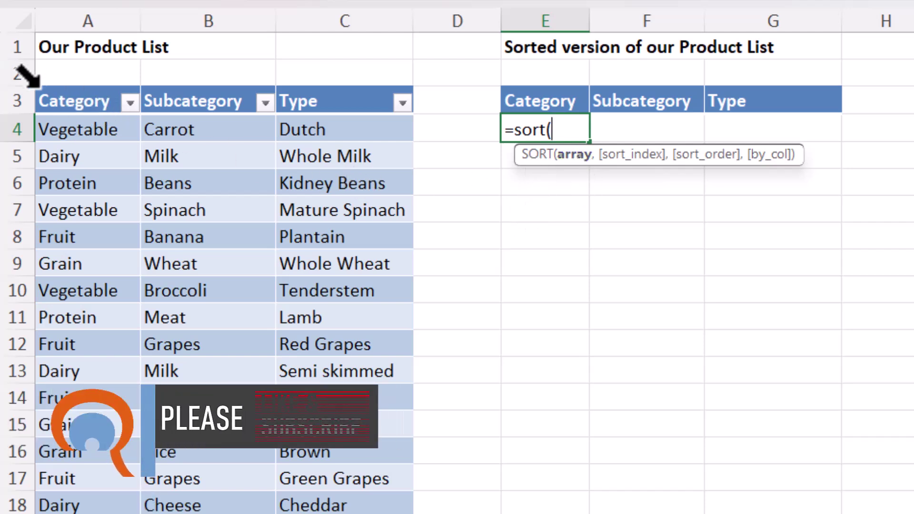
pyautogui.click(27, 76)
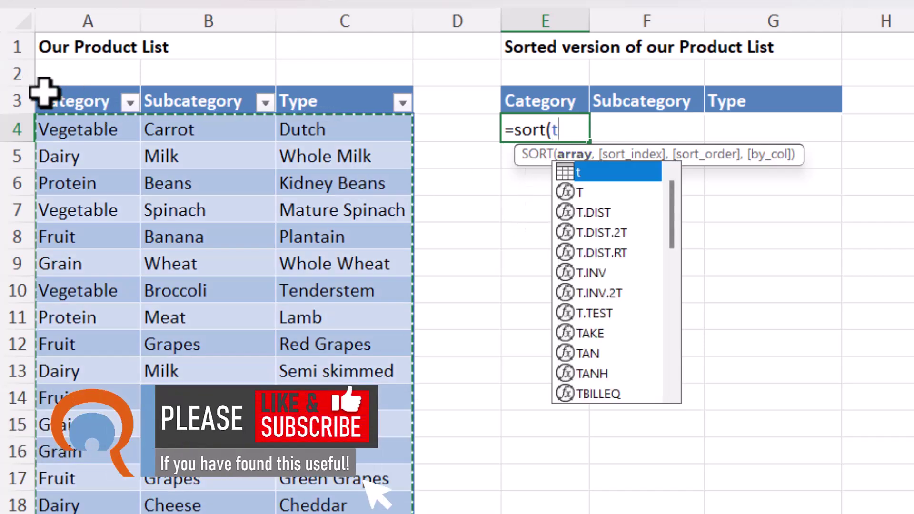
pyautogui.write(',{1,2,3')
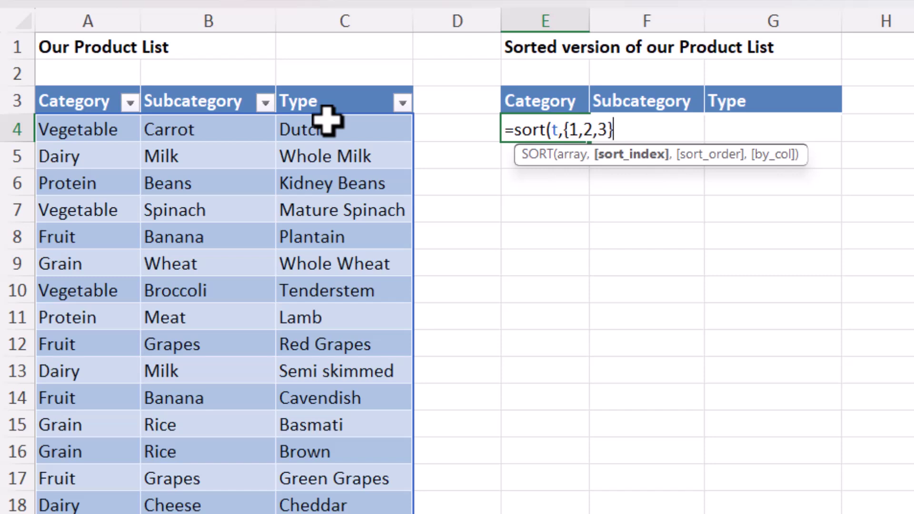
pyautogui.write(')')
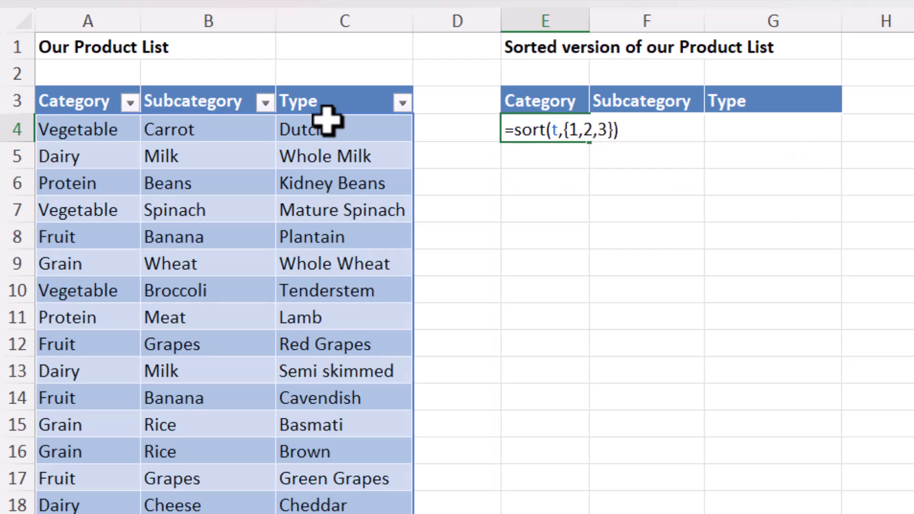
pyautogui.press('Return')
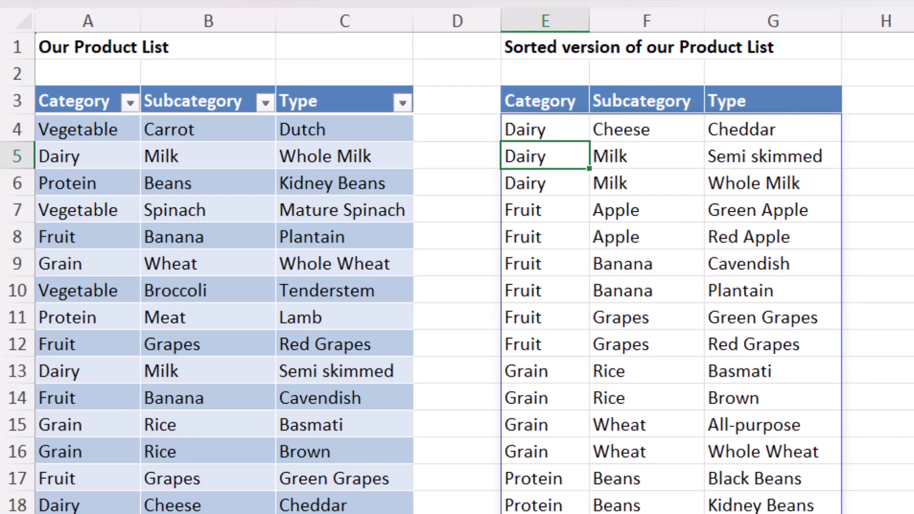
# Step: Wrap E4's formula as =CHOOSECOLS(SORT(t,{1,2,3}),1) so it returns only Category
pyautogui.click(535, 123)
pyautogui.doubleClick(535, 126)
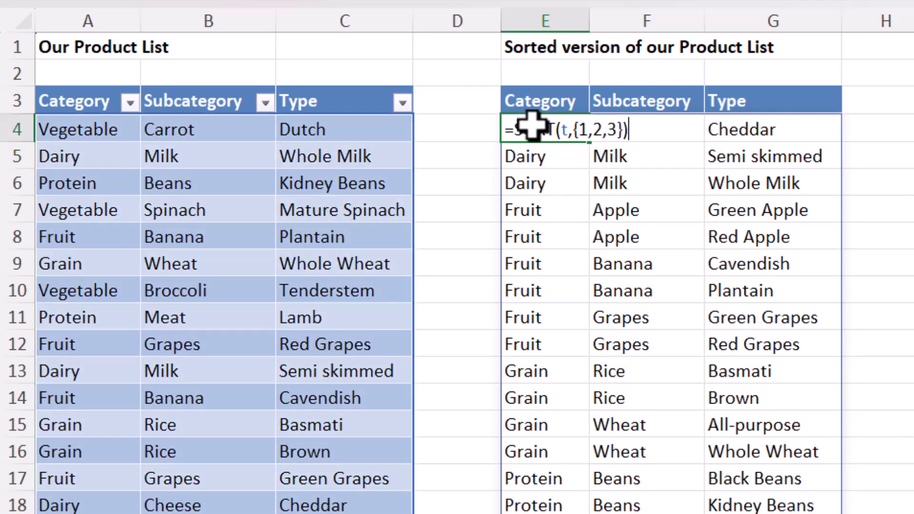
pyautogui.click(513, 127)
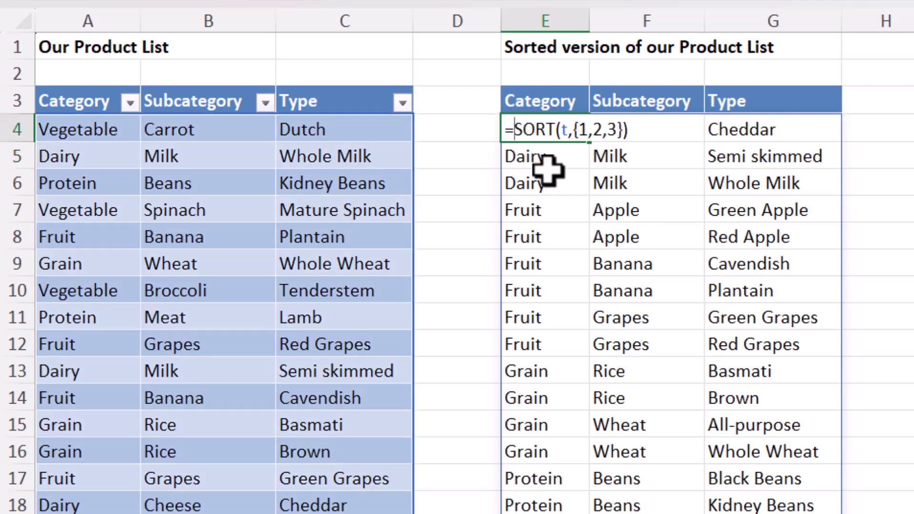
pyautogui.write('CHO')
pyautogui.press('Down')
pyautogui.press('Tab')
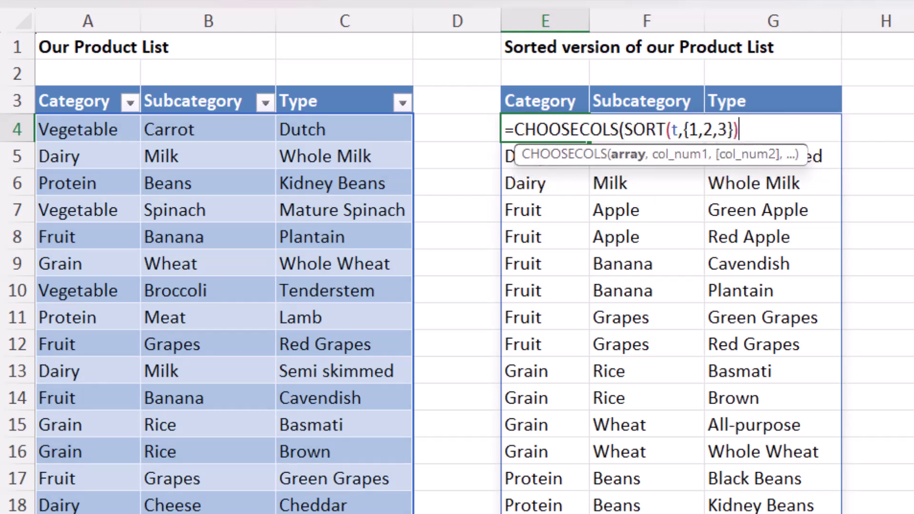
pyautogui.write(',')
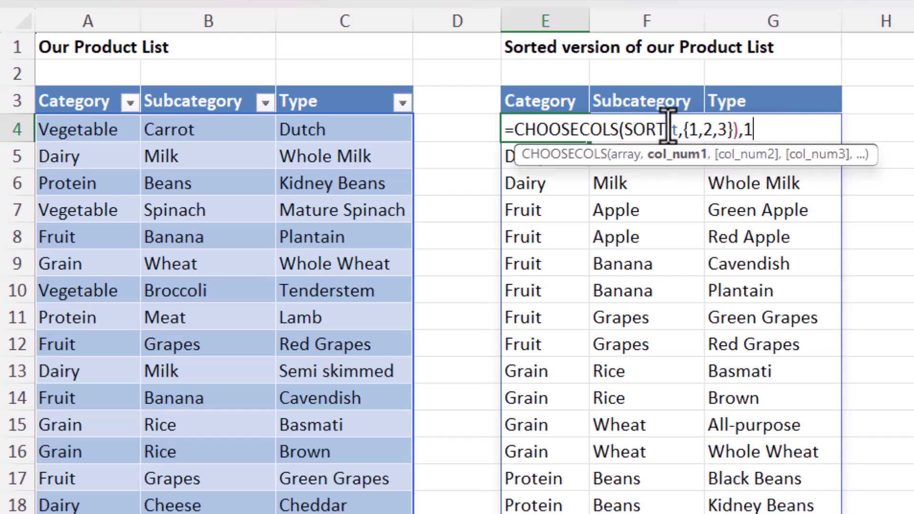
pyautogui.write('1)')
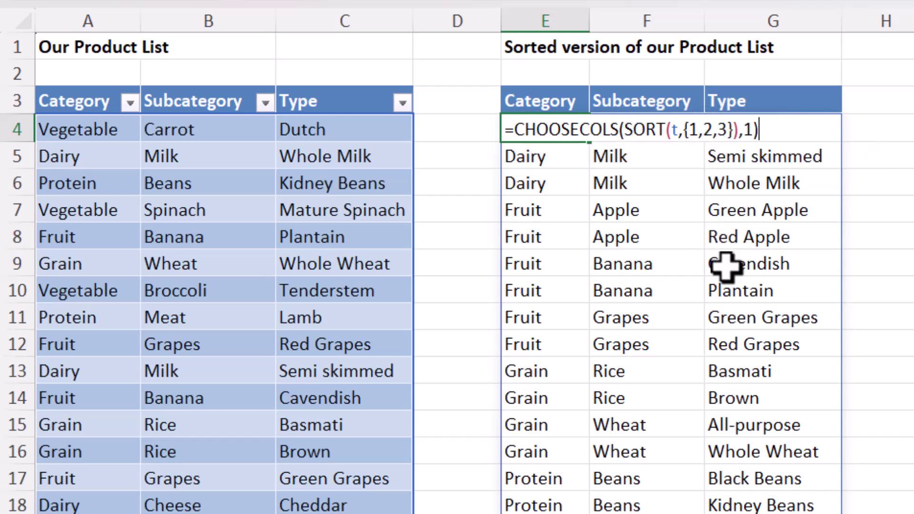
pyautogui.press('Return')
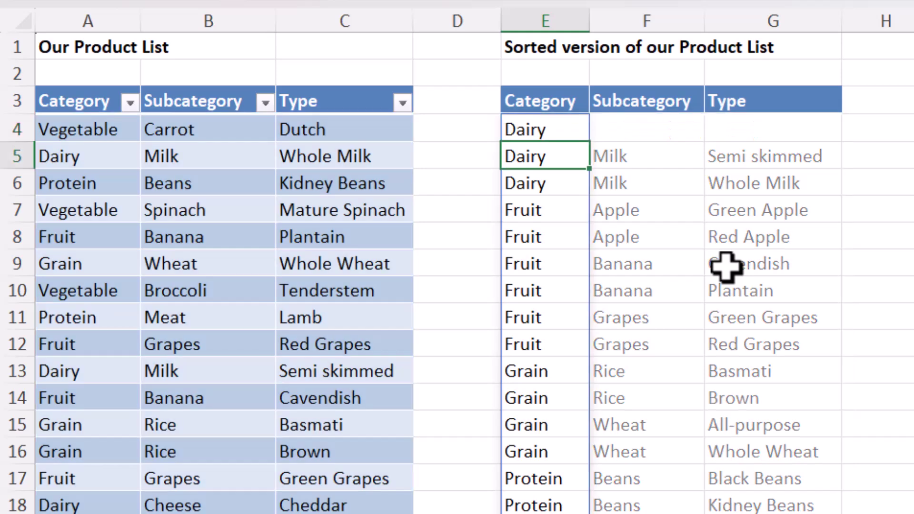
# Step: Copy E4's formula to F4:G4 and change F4's column number to 2 for Subcategory
pyautogui.click(586, 132)
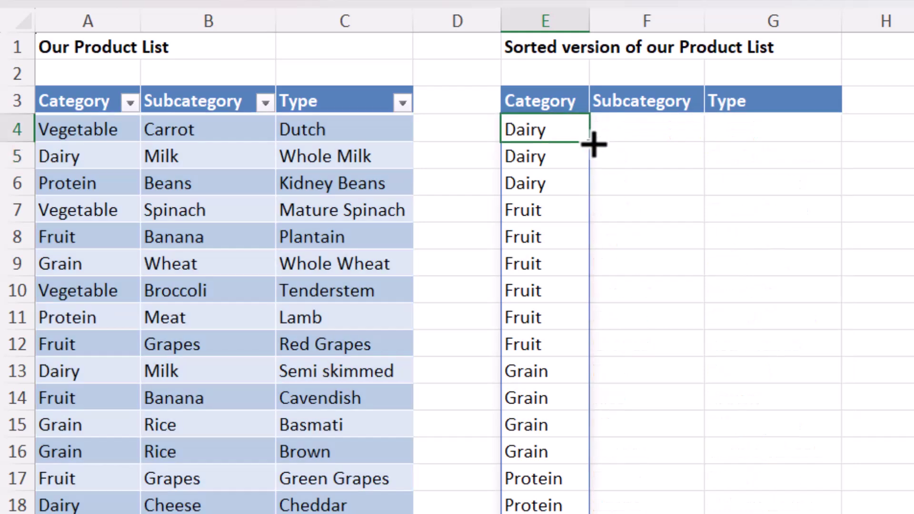
pyautogui.moveTo(593, 142); pyautogui.dragTo(790, 142)
pyautogui.click(683, 128)
pyautogui.doubleClick(683, 128)
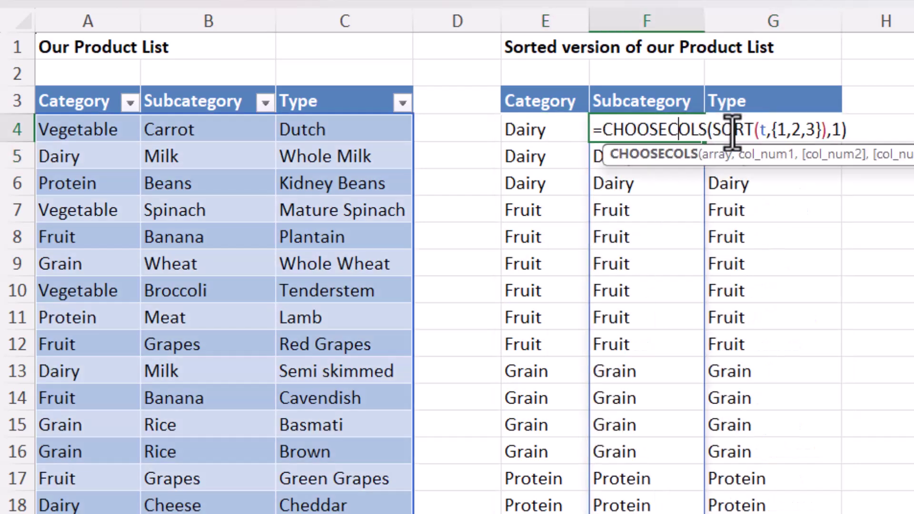
pyautogui.click(840, 128)
pyautogui.press('BackSpace')
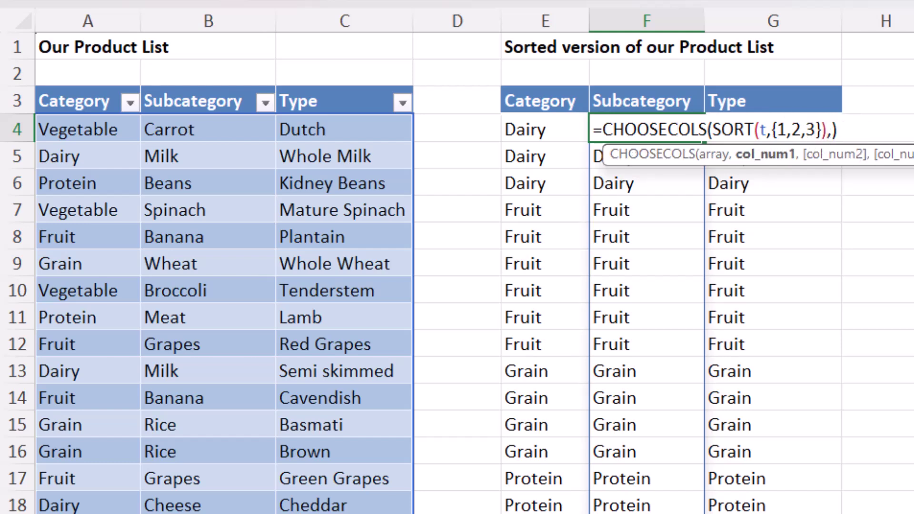
pyautogui.write('2')
pyautogui.press('Return')
# Step: Change G4's CHOOSECOLS column number to 3 so it returns Type
pyautogui.doubleClick(762, 129)
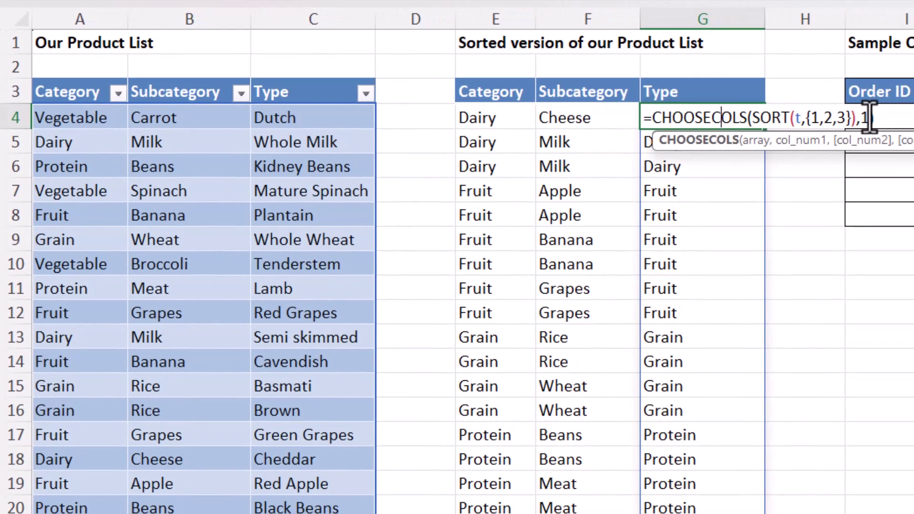
pyautogui.click(869, 118)
pyautogui.press('BackSpace')
pyautogui.write('3')
pyautogui.press('Return')
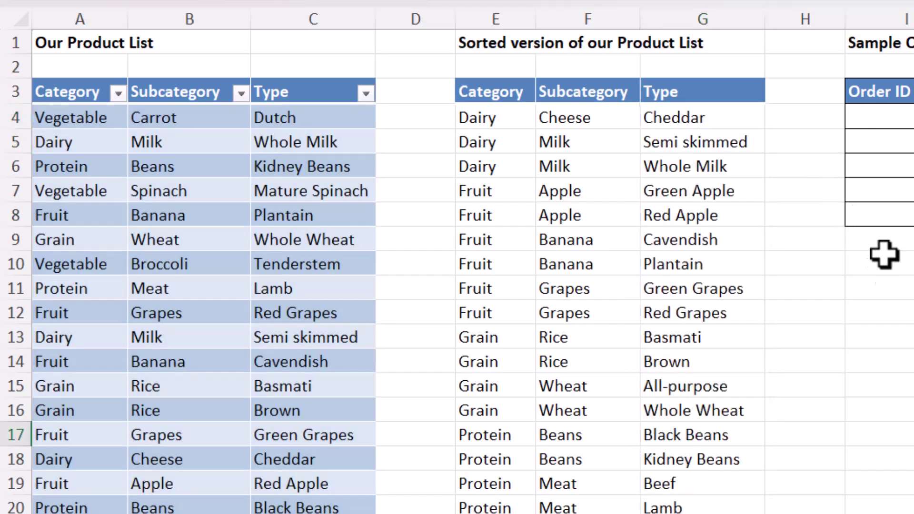
# Step: Give Category cells J4:J8 list data validation with source =$E$4#
pyautogui.click(881, 253)
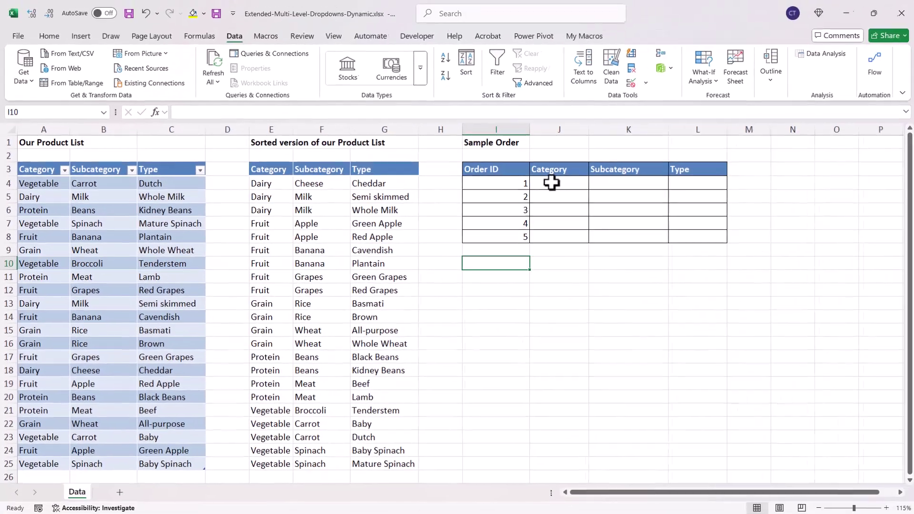
pyautogui.click(564, 182)
pyautogui.moveTo(564, 183); pyautogui.dragTo(553, 236)
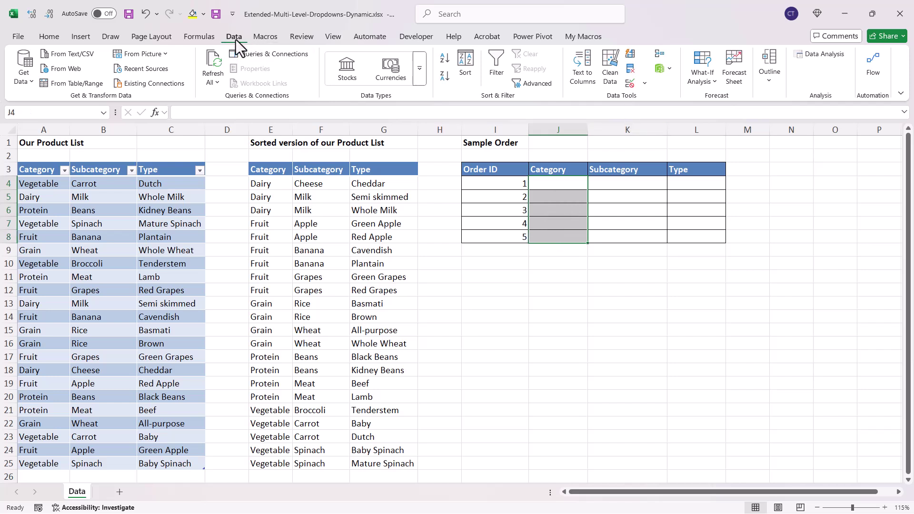
pyautogui.click(629, 83)
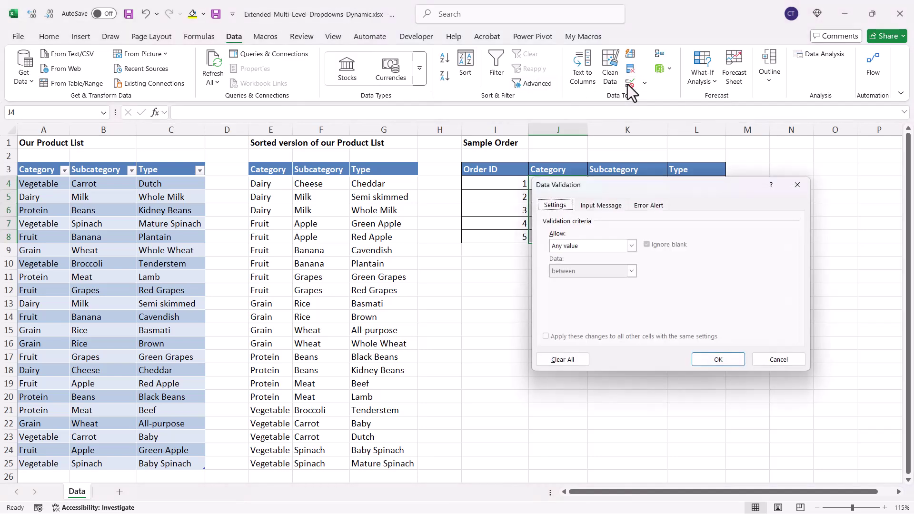
pyautogui.click(631, 245)
pyautogui.click(563, 279)
pyautogui.moveTo(627, 189); pyautogui.dragTo(719, 219)
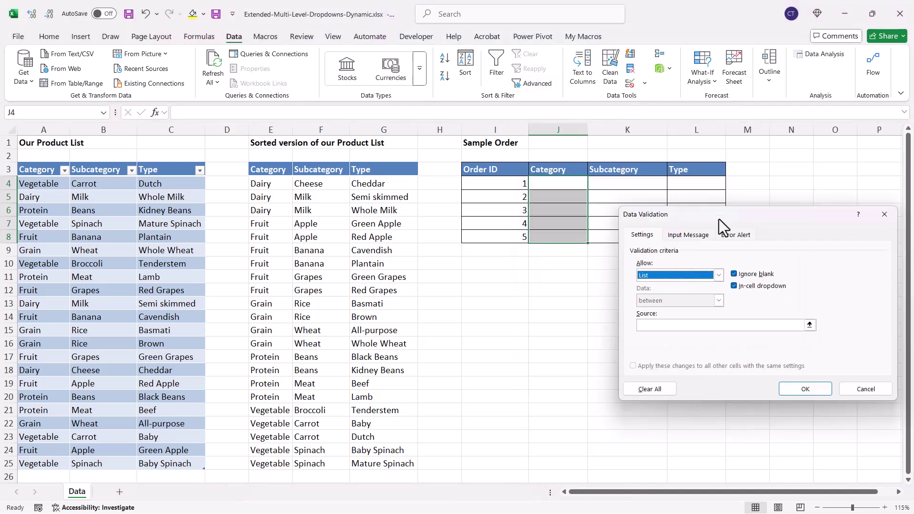
pyautogui.click(654, 329)
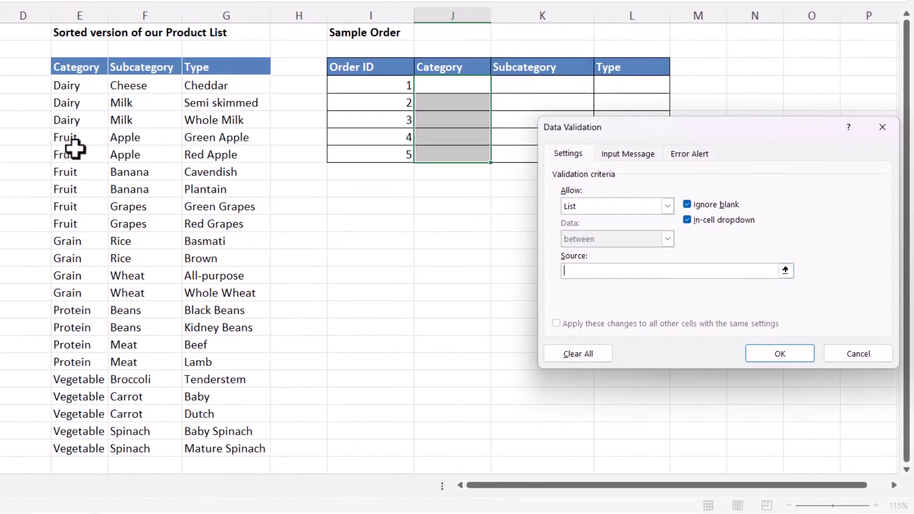
pyautogui.click(76, 88)
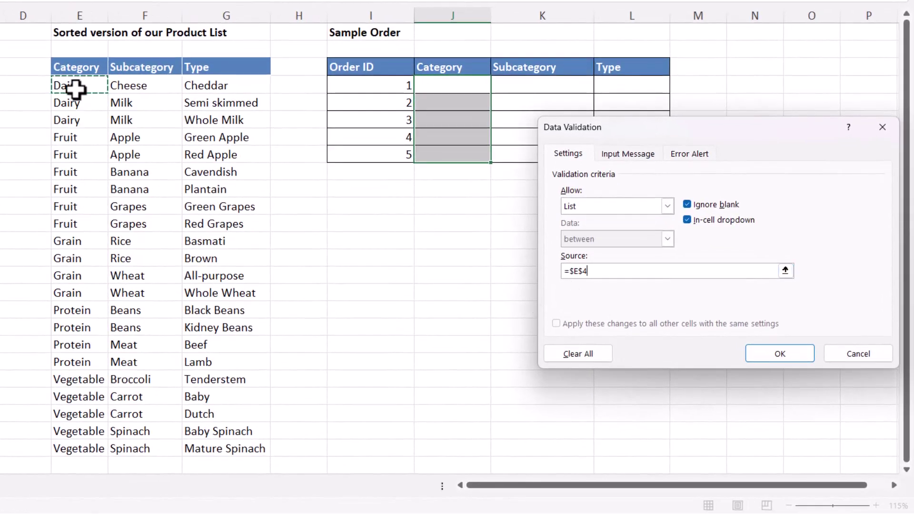
pyautogui.write('#')
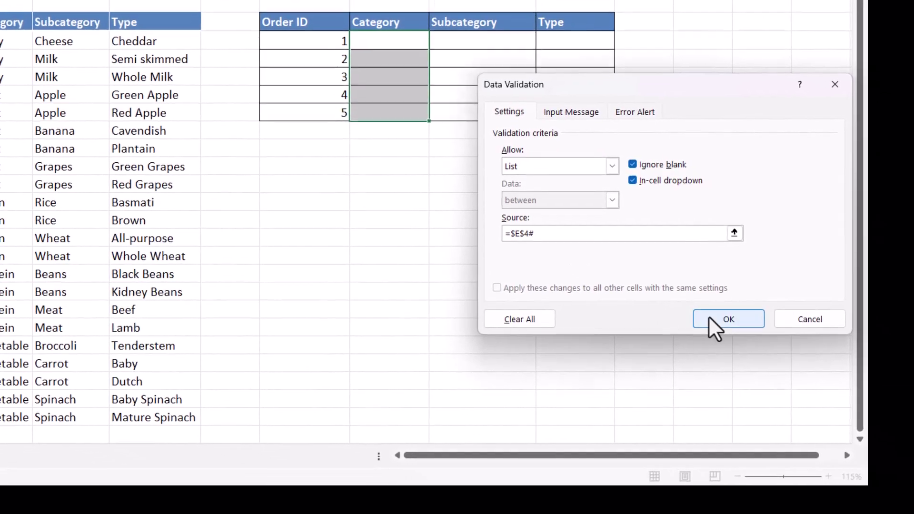
pyautogui.click(706, 315)
# Step: Choose Fruit, Grain, Protein, Vegetable and Dairy in J4:J8 from each cell's dropdown
pyautogui.click(403, 44)
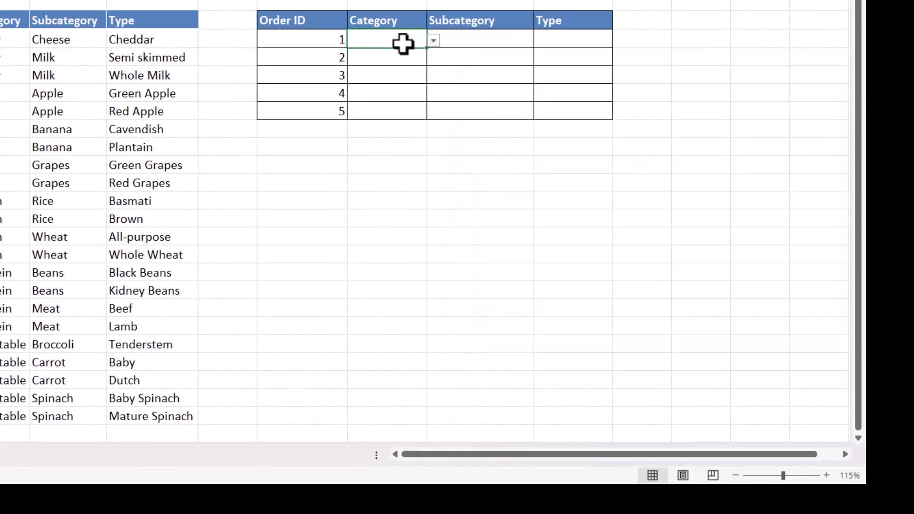
pyautogui.click(433, 41)
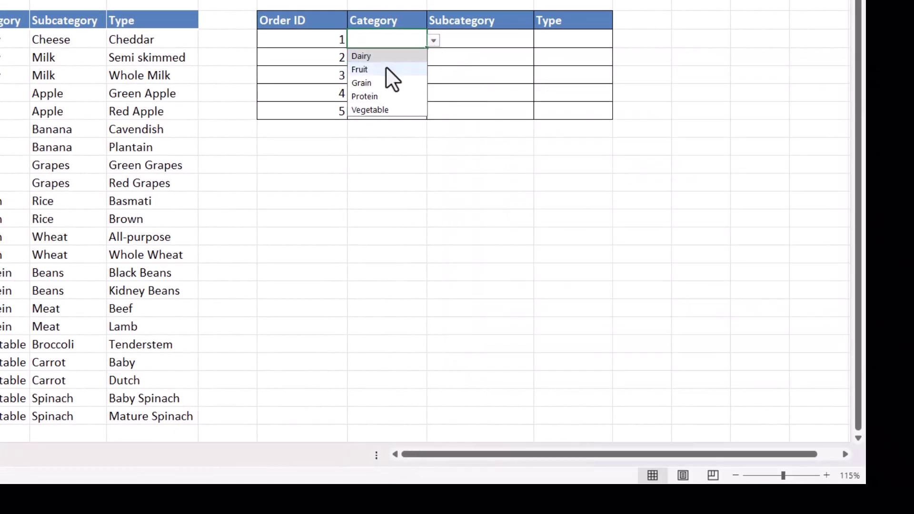
pyautogui.click(387, 69)
pyautogui.click(405, 57)
pyautogui.click(433, 59)
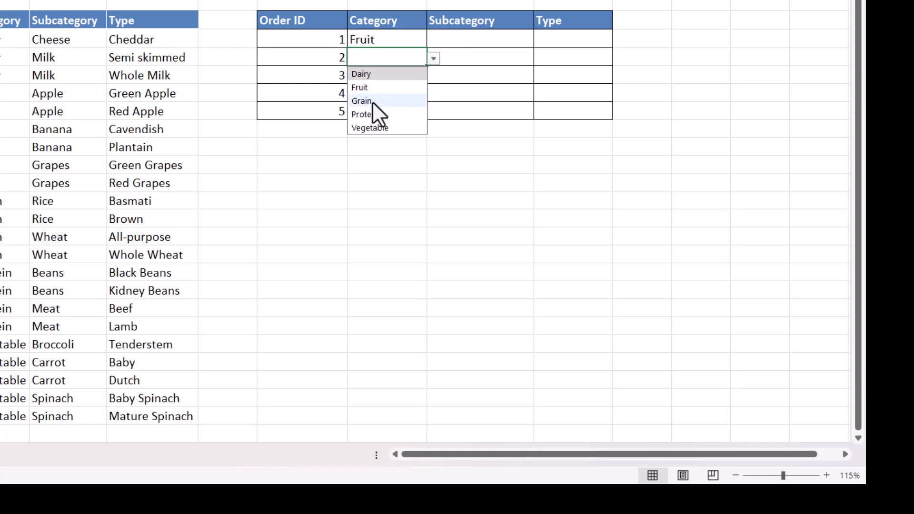
pyautogui.click(378, 97)
pyautogui.click(383, 76)
pyautogui.click(433, 77)
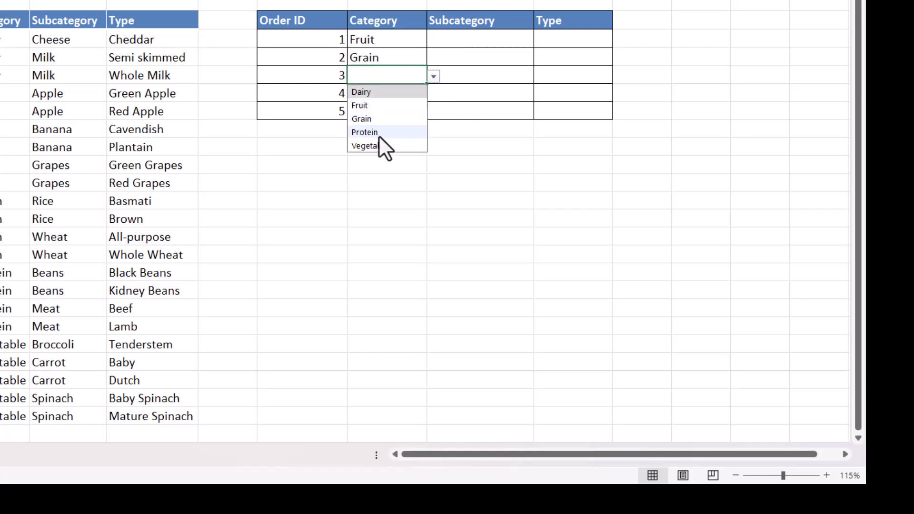
pyautogui.click(379, 134)
pyautogui.click(412, 94)
pyautogui.click(433, 95)
pyautogui.click(376, 171)
pyautogui.click(404, 111)
pyautogui.click(433, 113)
pyautogui.click(376, 127)
# Step: Select the first Subcategory cell, then highlight the Fruit subcategories Apple through Grapes
pyautogui.click(439, 180)
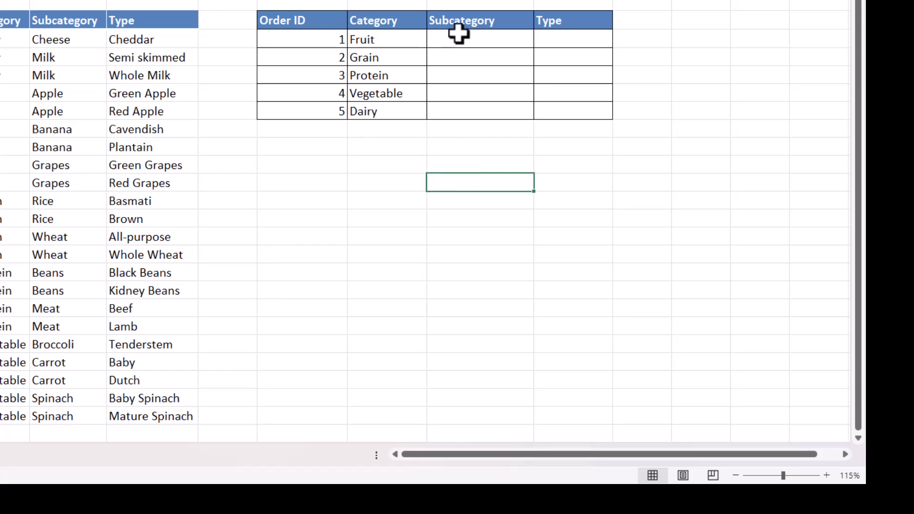
pyautogui.click(450, 42)
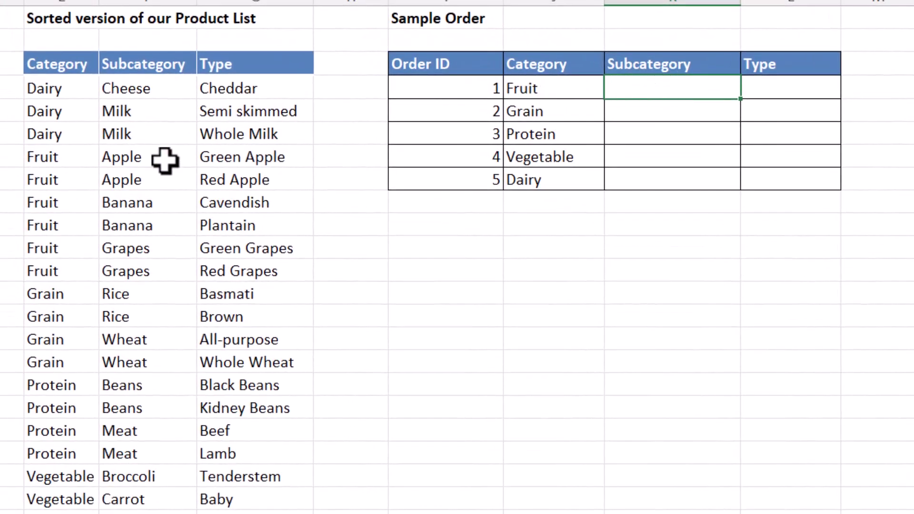
pyautogui.click(139, 156)
pyautogui.moveTo(141, 168); pyautogui.dragTo(127, 264)
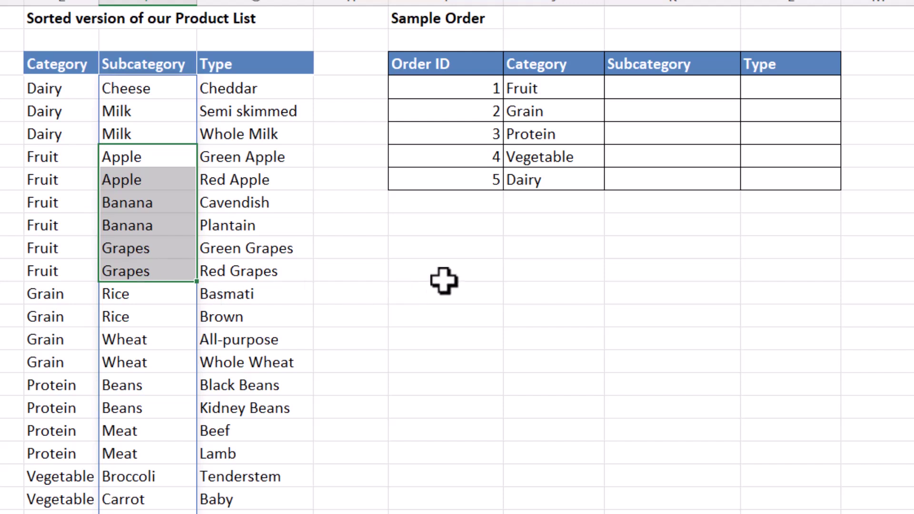
# Step: Enter =TAKE(F4#,XMATCH(J4,E4#,,-1)) in an empty cell below the order table
pyautogui.click(462, 251)
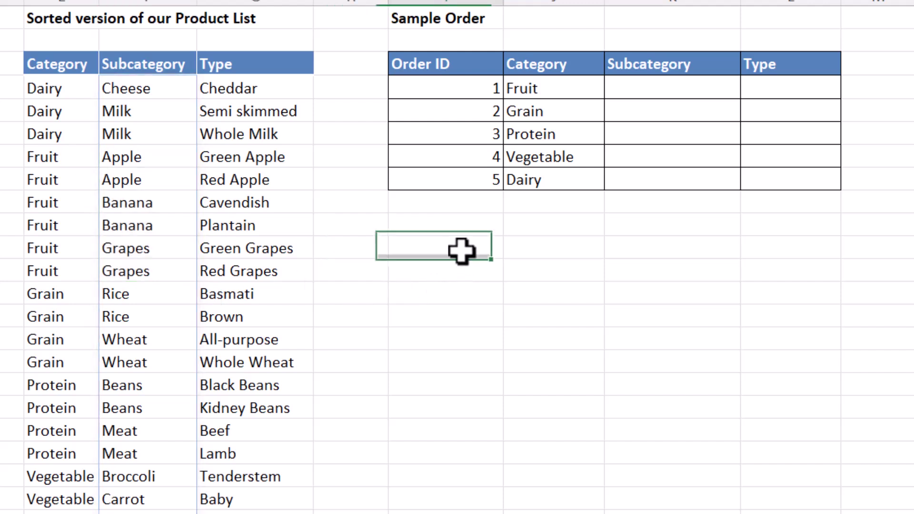
pyautogui.write('=t')
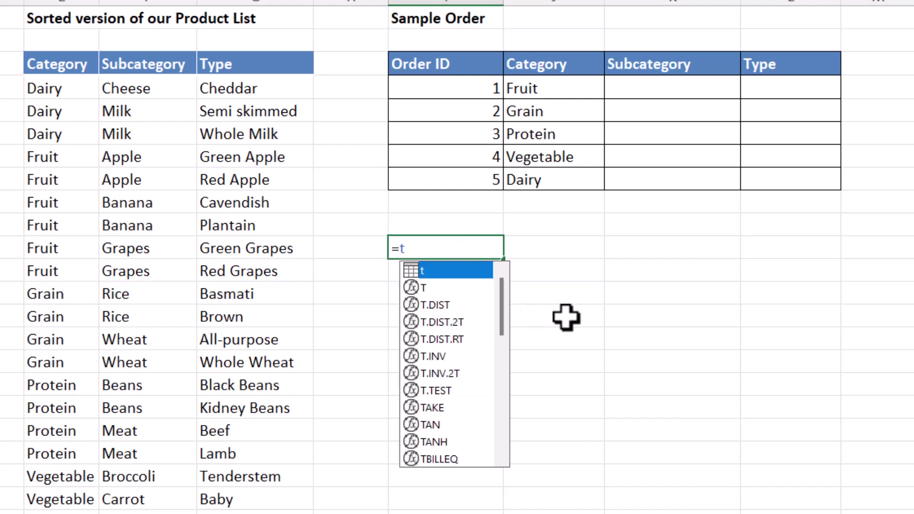
pyautogui.write('ake')
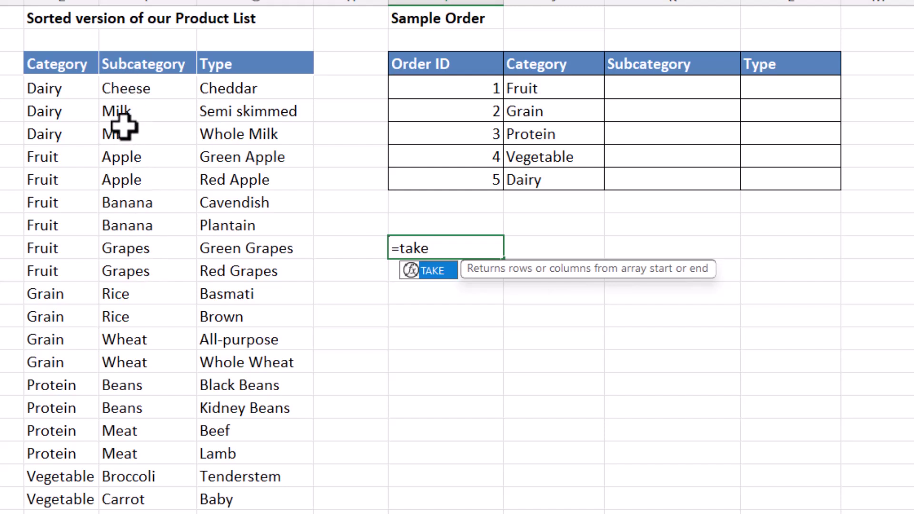
pyautogui.write('(')
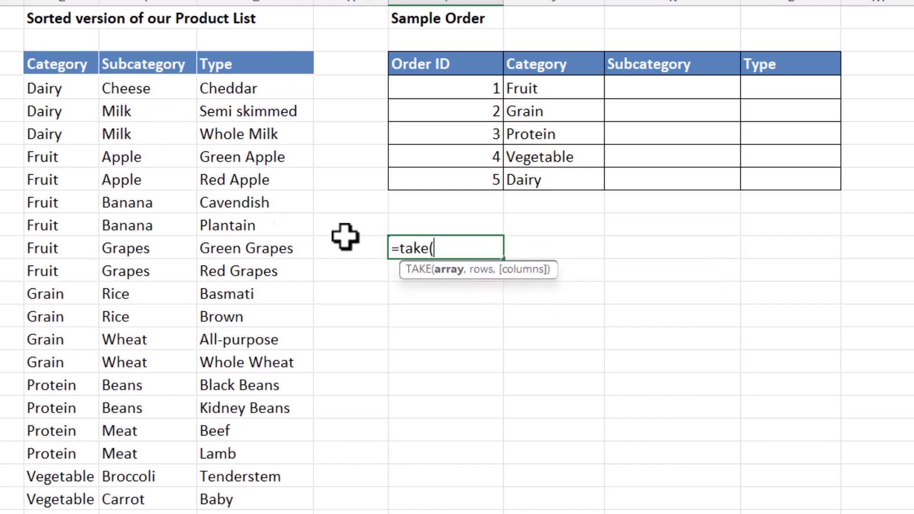
pyautogui.click(147, 88)
pyautogui.write('#')
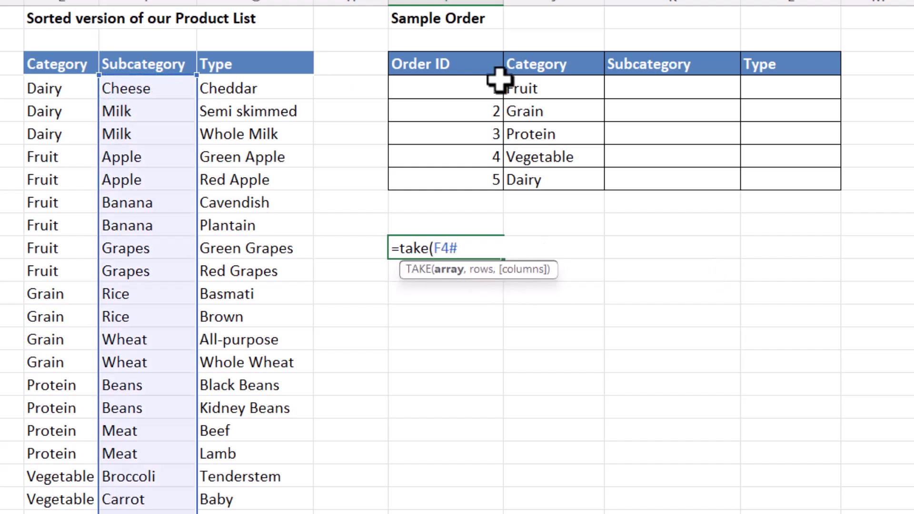
pyautogui.write(',')
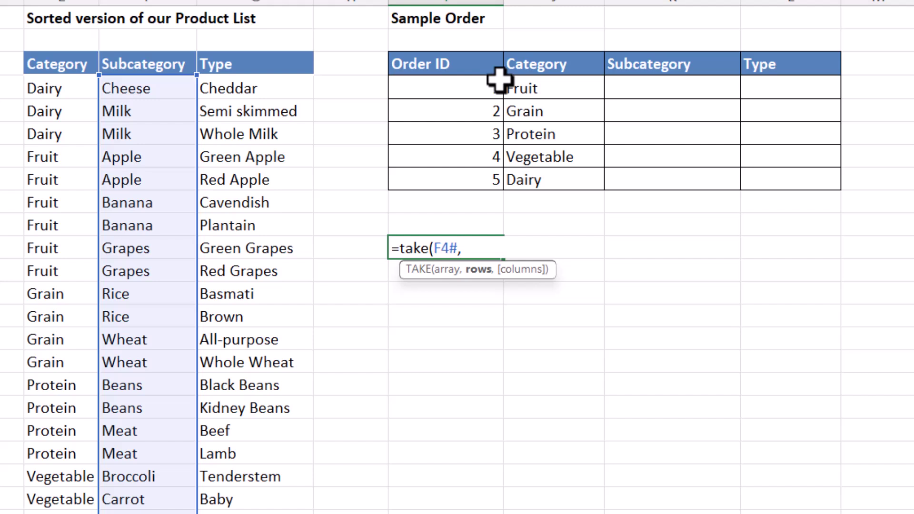
pyautogui.write('xmatch')
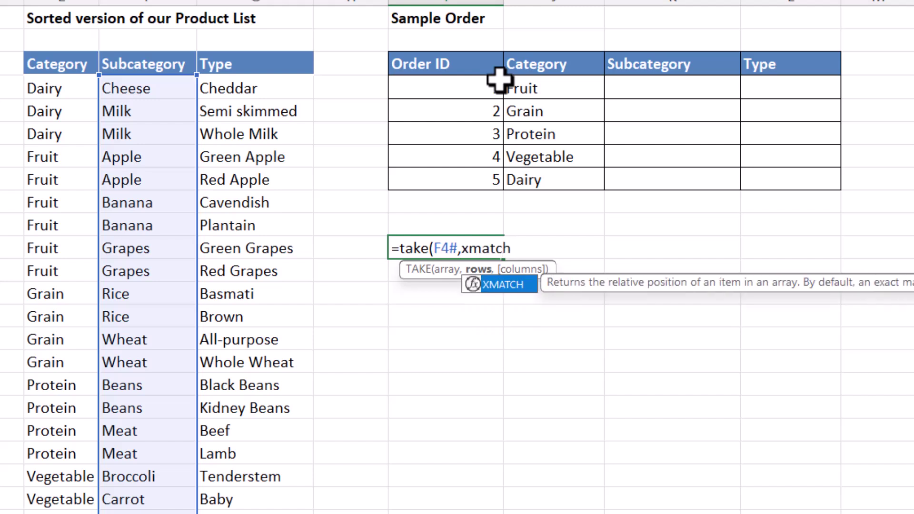
pyautogui.write('(')
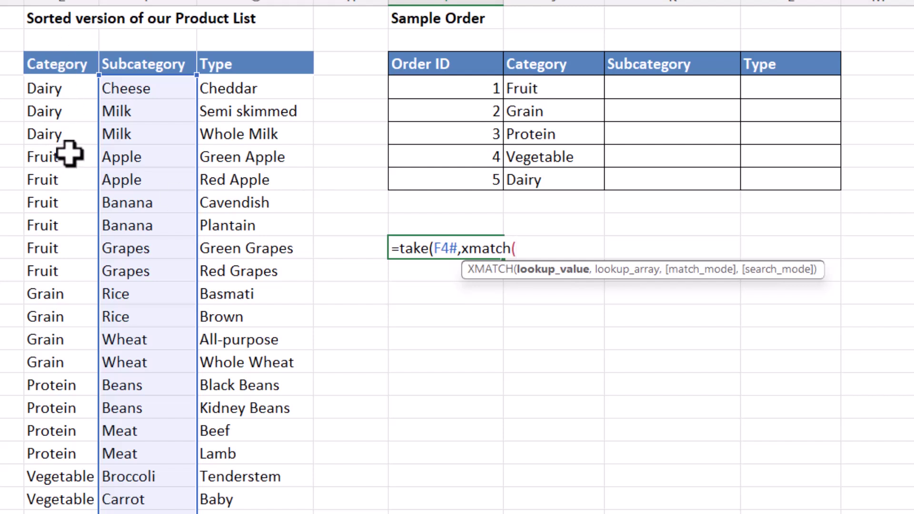
pyautogui.click(528, 87)
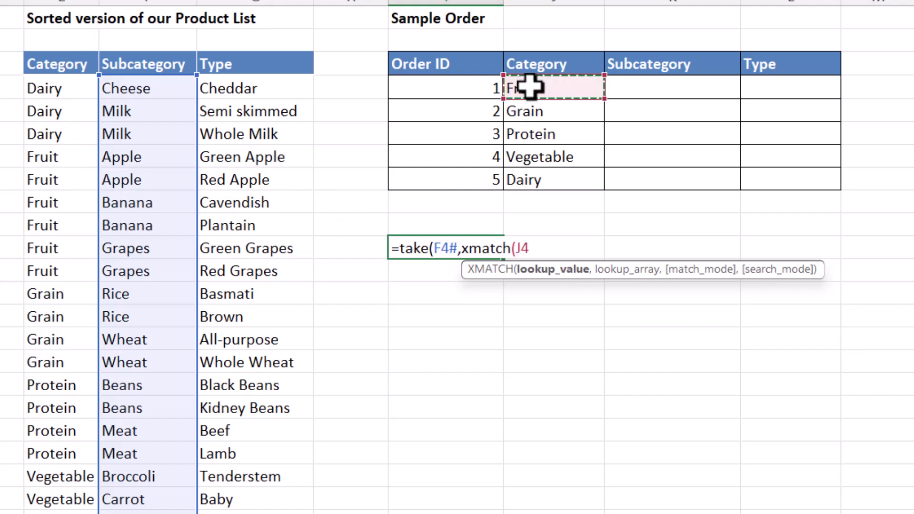
pyautogui.write(',')
pyautogui.click(55, 86)
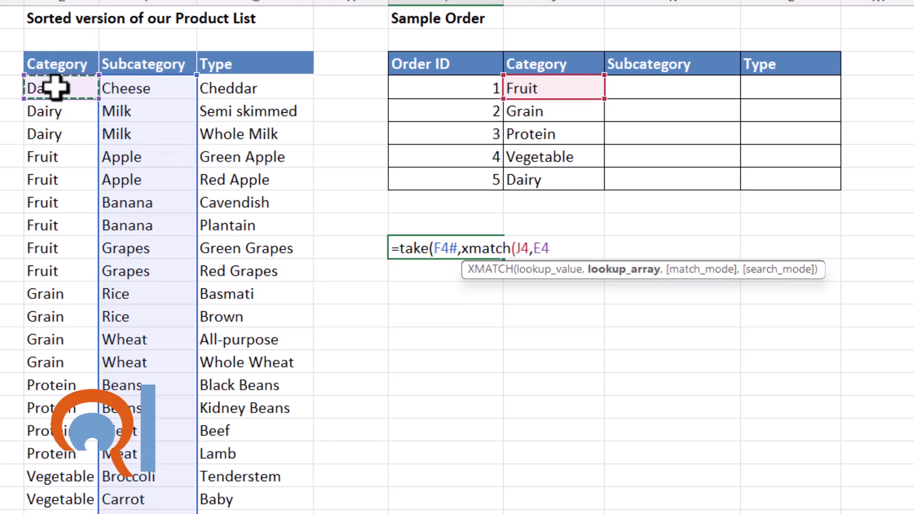
pyautogui.write('#')
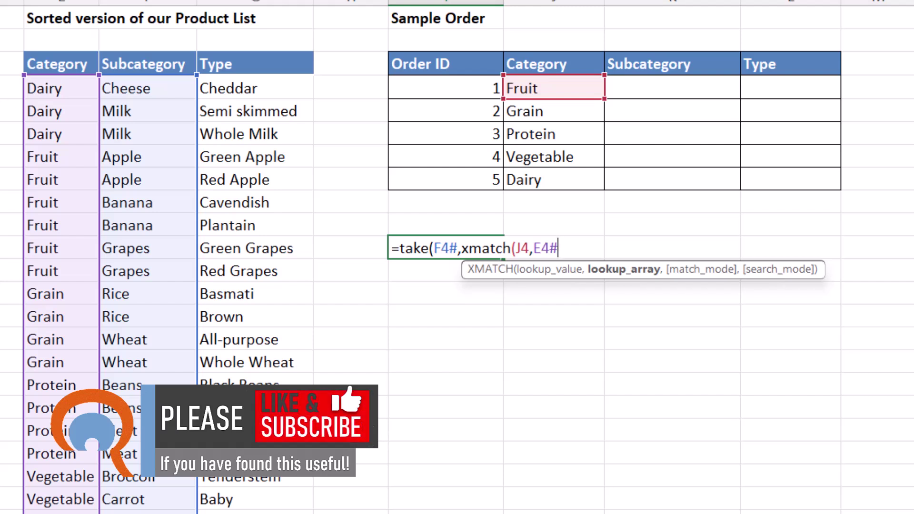
pyautogui.write(',,')
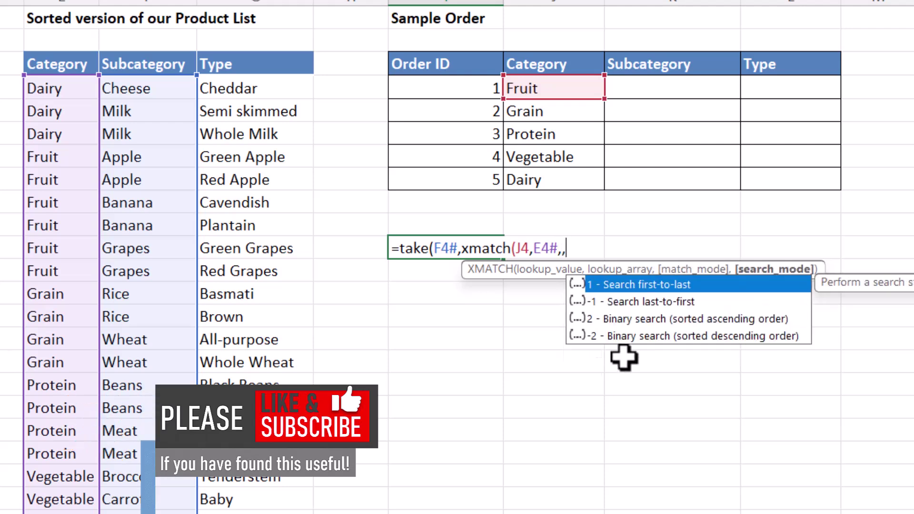
pyautogui.doubleClick(625, 301)
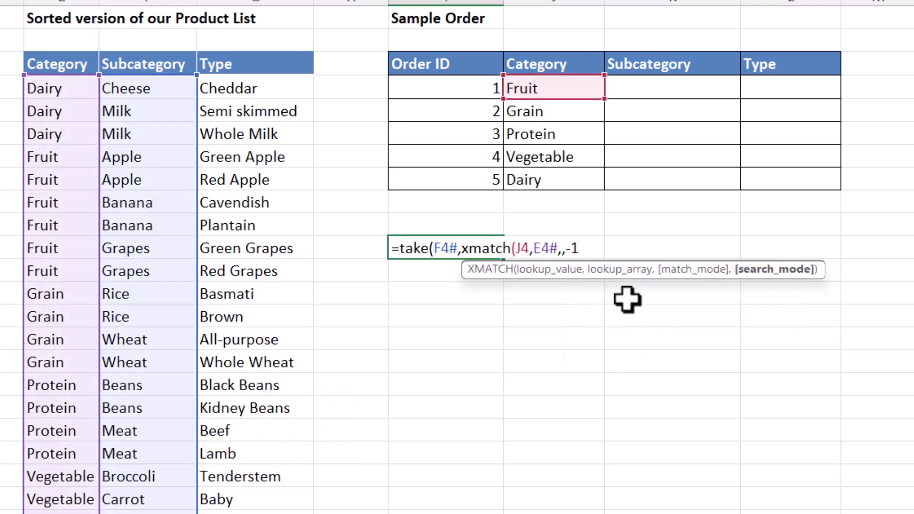
pyautogui.write(')')
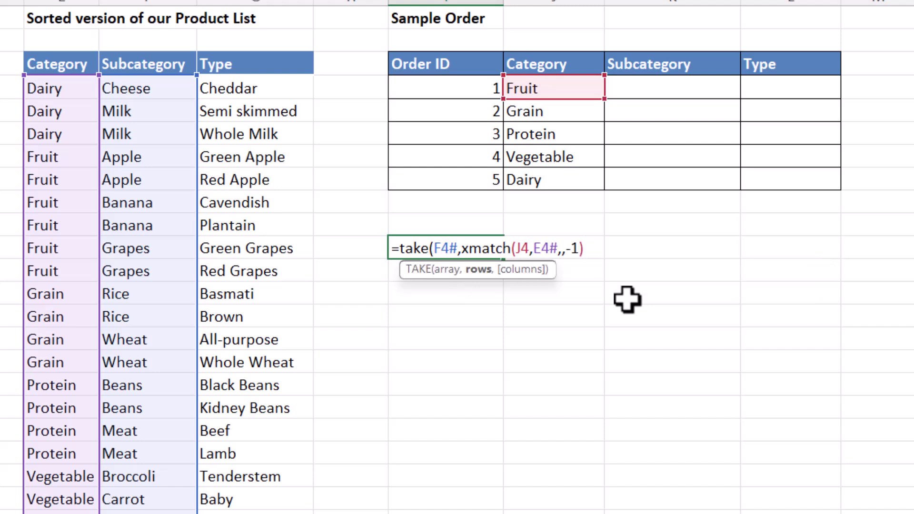
pyautogui.write(')')
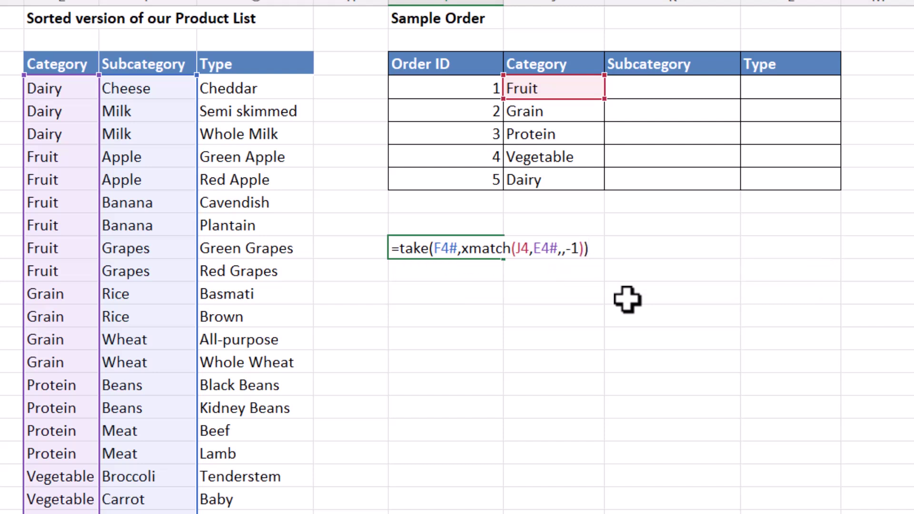
pyautogui.press('Return')
# Step: Wrap the helper formula in DROP(…,XMATCH(J4,E4#)-1) to drop rows before the Fruit entries
pyautogui.moveTo(188, 87); pyautogui.dragTo(144, 271)
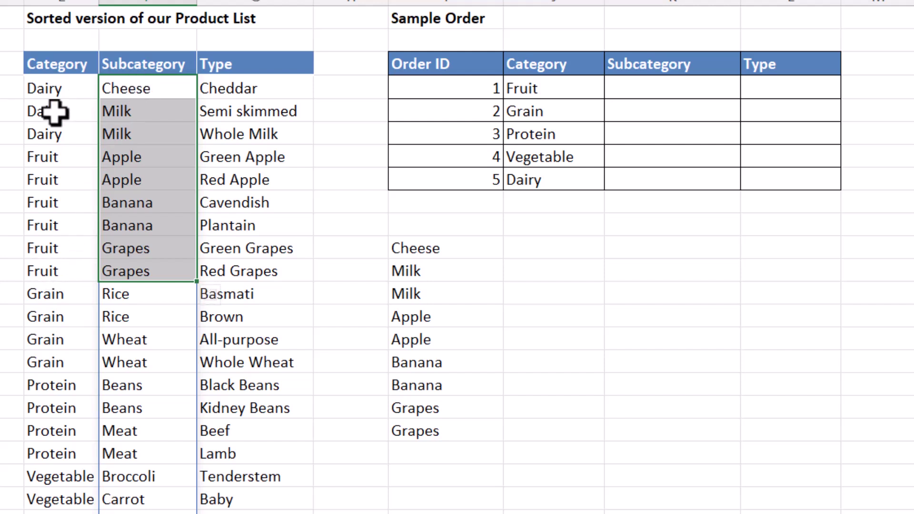
pyautogui.click(442, 247)
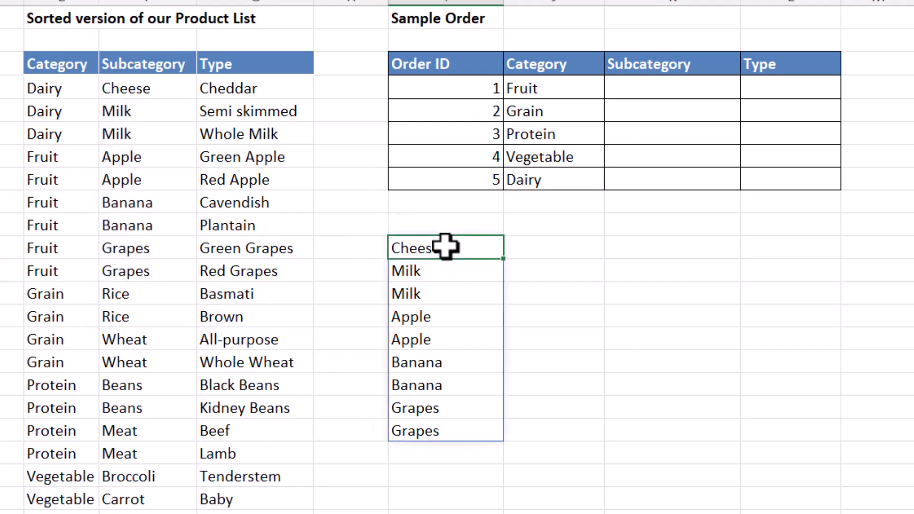
pyautogui.doubleClick(403, 247)
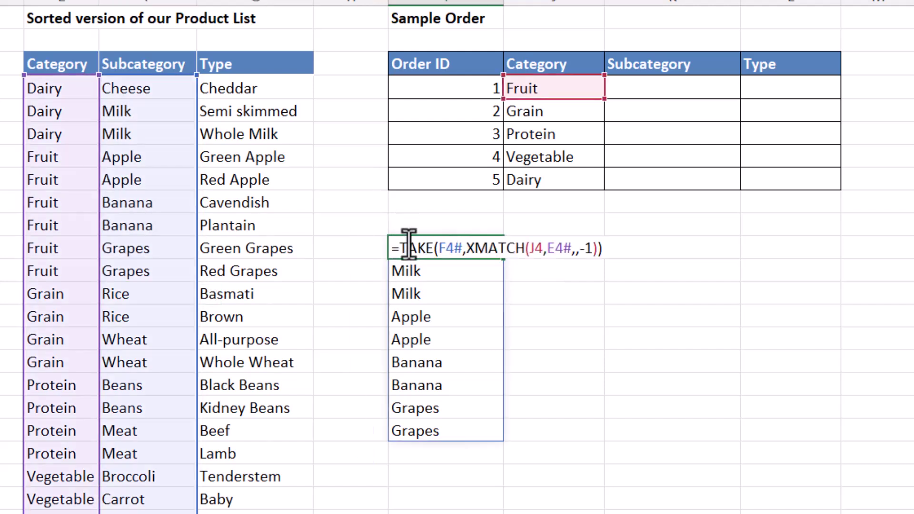
pyautogui.write('DROP(')
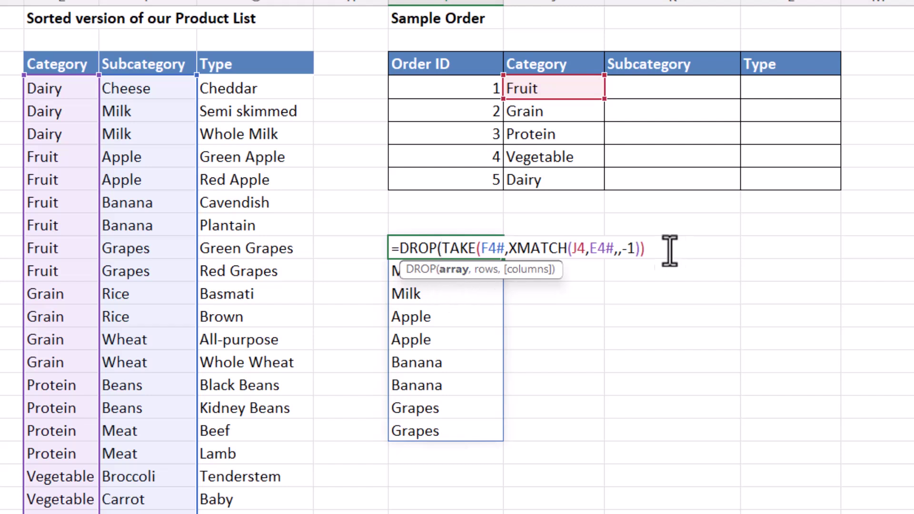
pyautogui.write(',x')
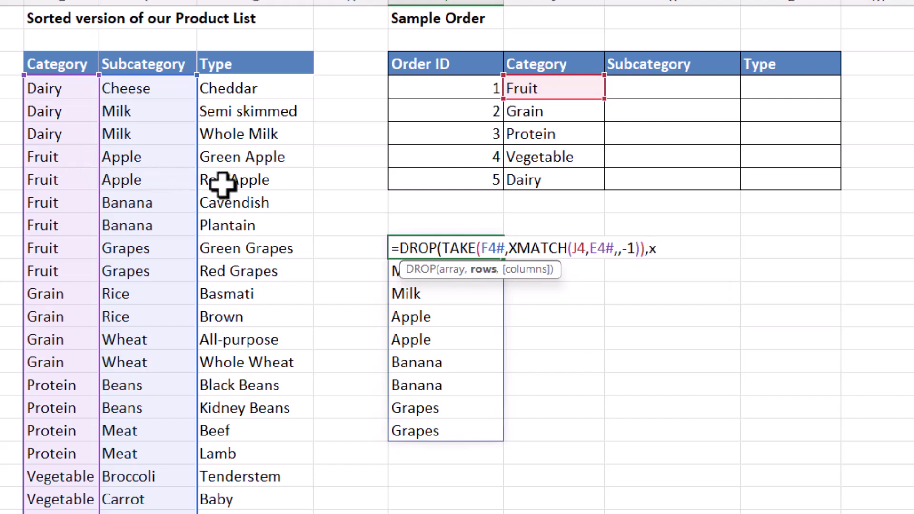
pyautogui.write('match')
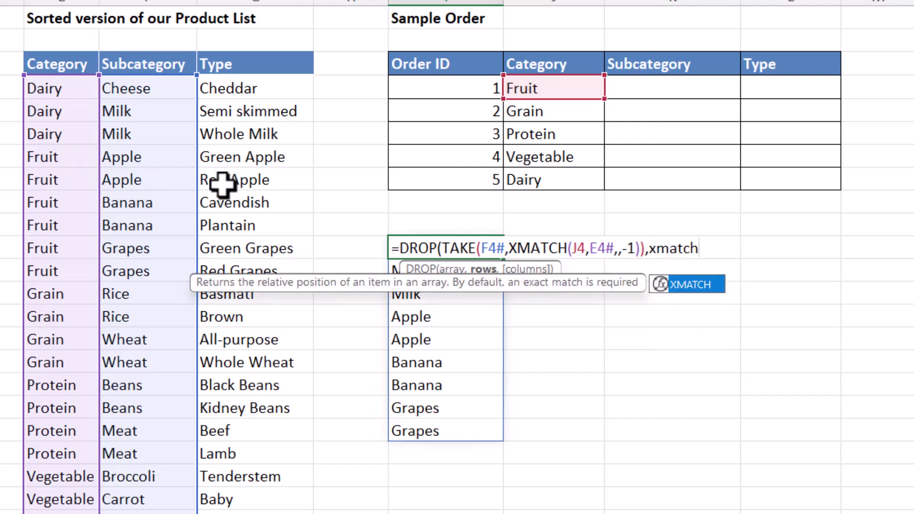
pyautogui.write('(')
pyautogui.click(557, 88)
pyautogui.write(',')
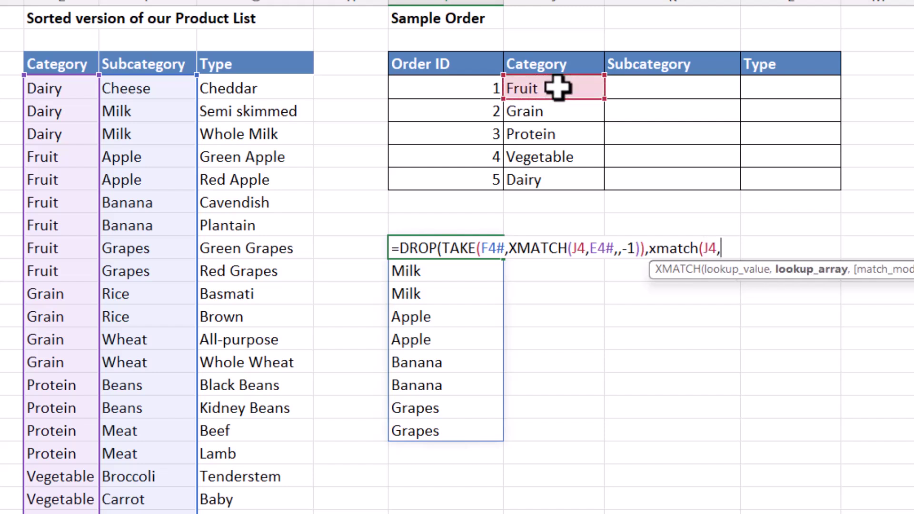
pyautogui.click(78, 87)
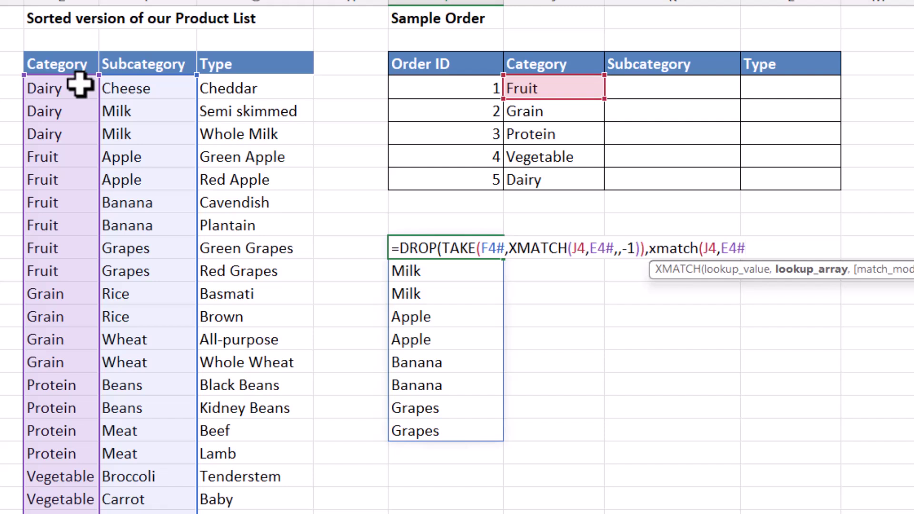
pyautogui.write(')-1')
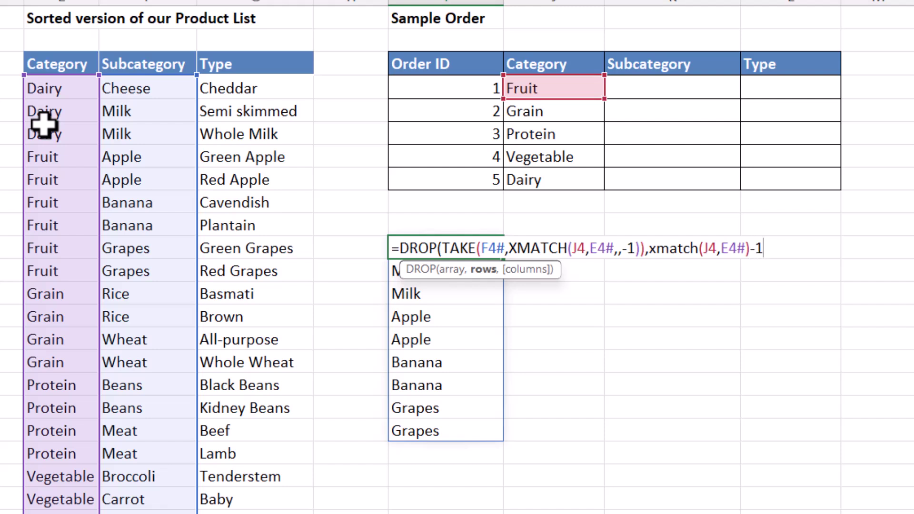
pyautogui.write(')')
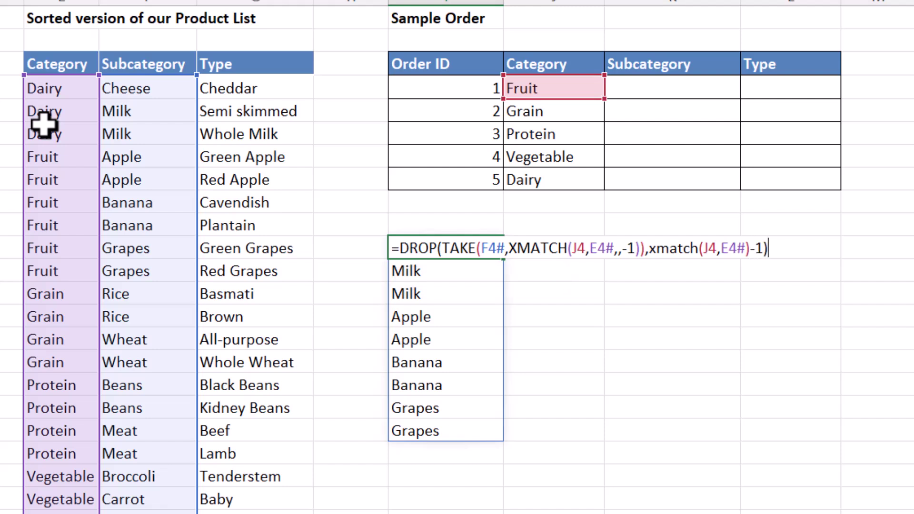
pyautogui.press('Return')
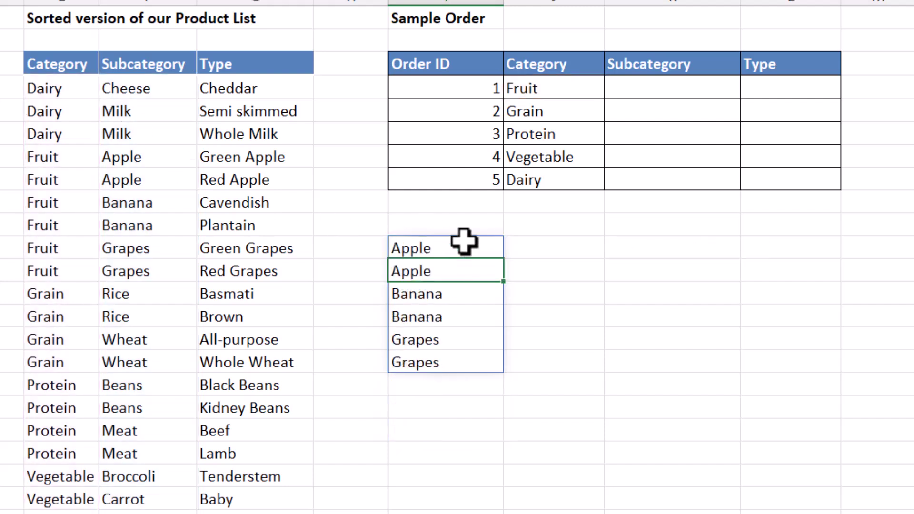
# Step: Change the helper formula's F4# and both E4# references to absolute $F$4# and $E$4#
pyautogui.doubleClick(464, 242)
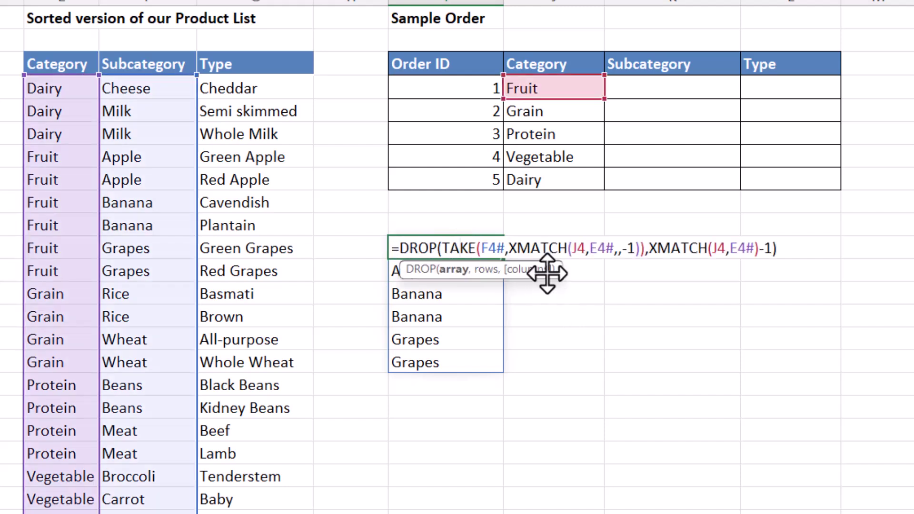
pyautogui.click(486, 248)
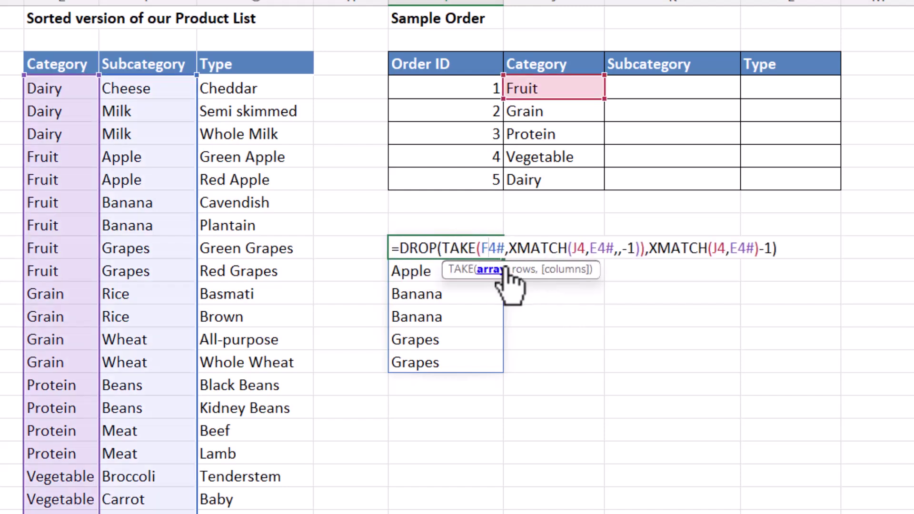
pyautogui.press('F4')
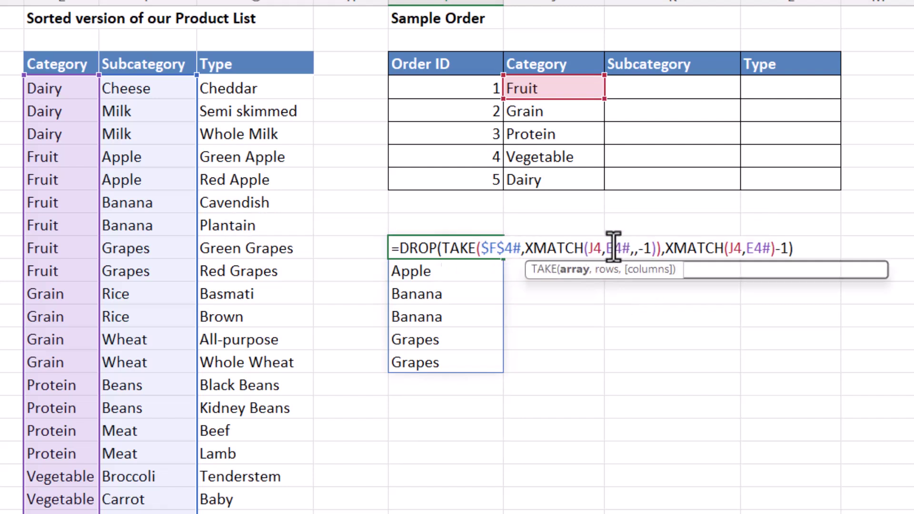
pyautogui.click(612, 248)
pyautogui.press('F4')
pyautogui.click(774, 247)
pyautogui.press('F4')
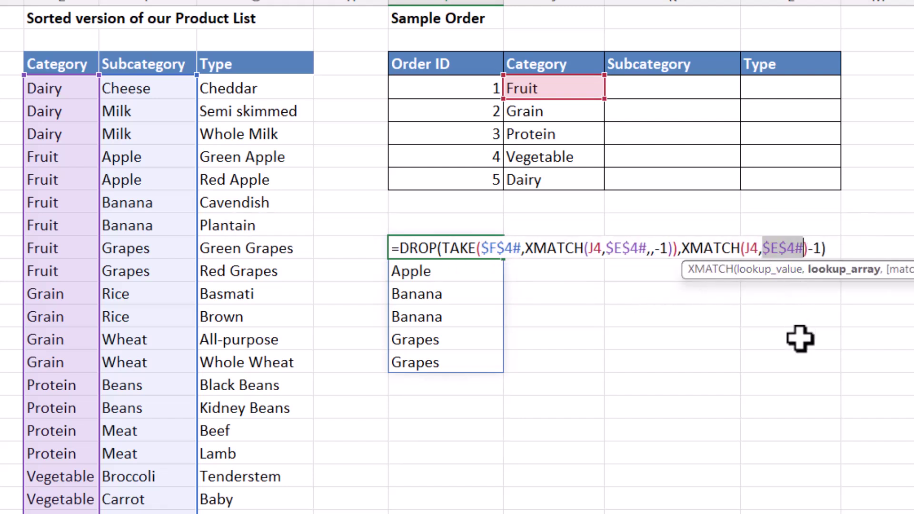
pyautogui.press('Return')
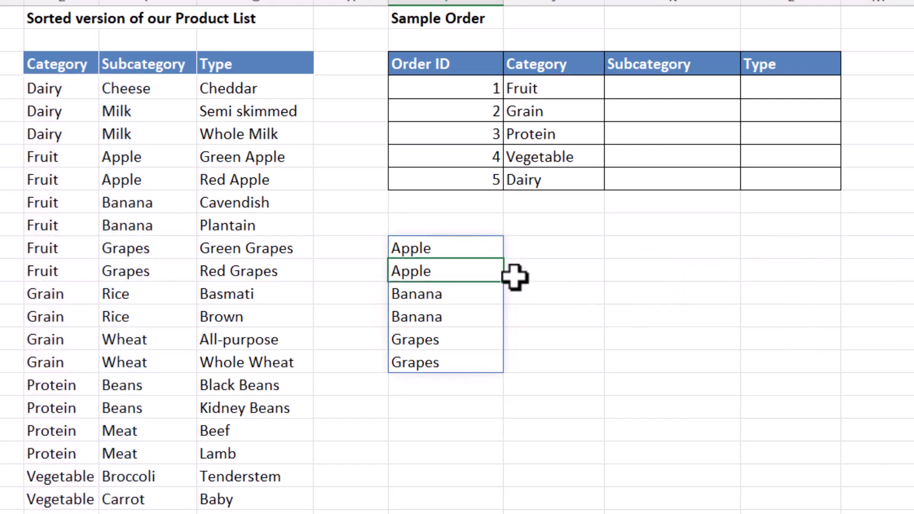
# Step: Copy the full helper formula text and select Subcategory cells K4:K8
pyautogui.click(455, 248)
pyautogui.doubleClick(455, 248)
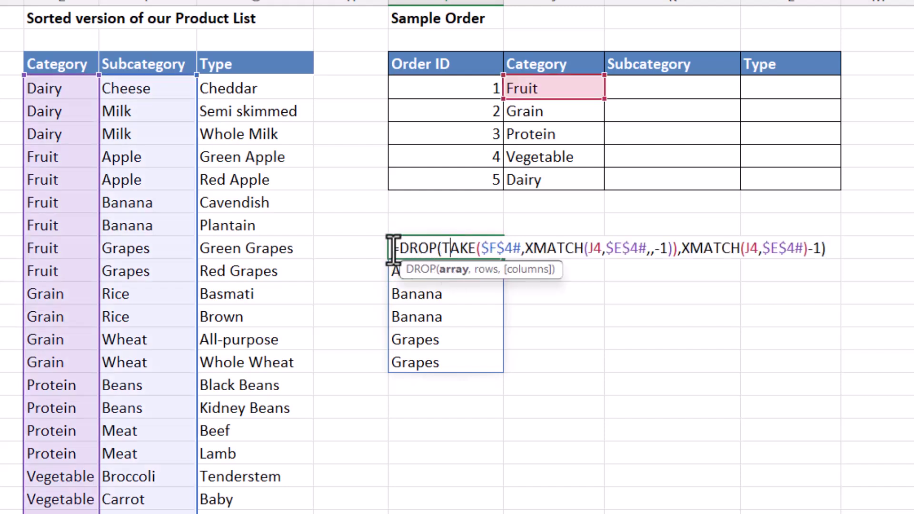
pyautogui.moveTo(393, 248); pyautogui.dragTo(826, 248)
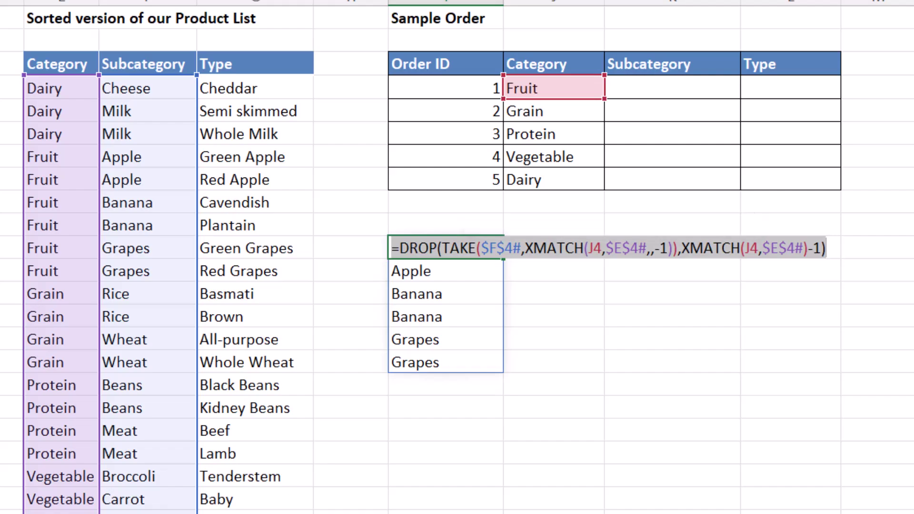
pyautogui.press('Return')
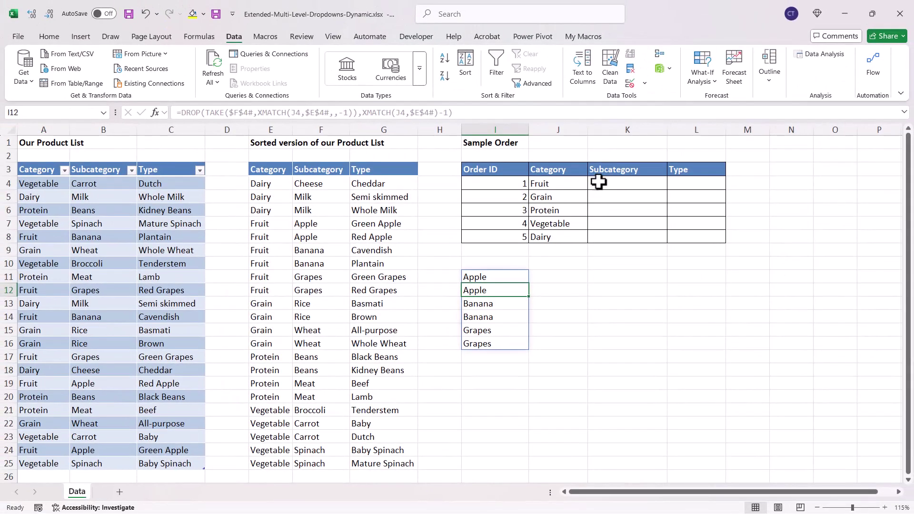
pyautogui.click(634, 84)
pyautogui.moveTo(605, 182); pyautogui.dragTo(610, 232)
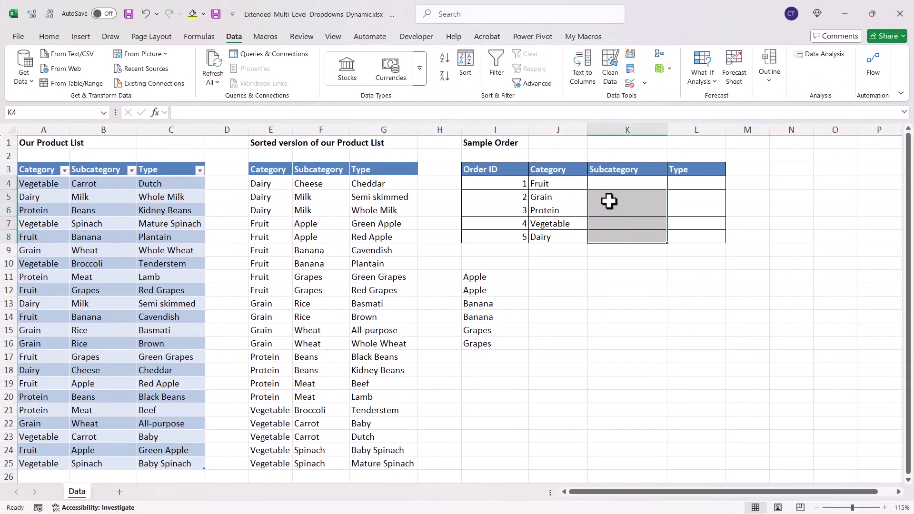
# Step: Apply list validation to K4:K8, pasting the copied helper formula as the source
pyautogui.click(631, 86)
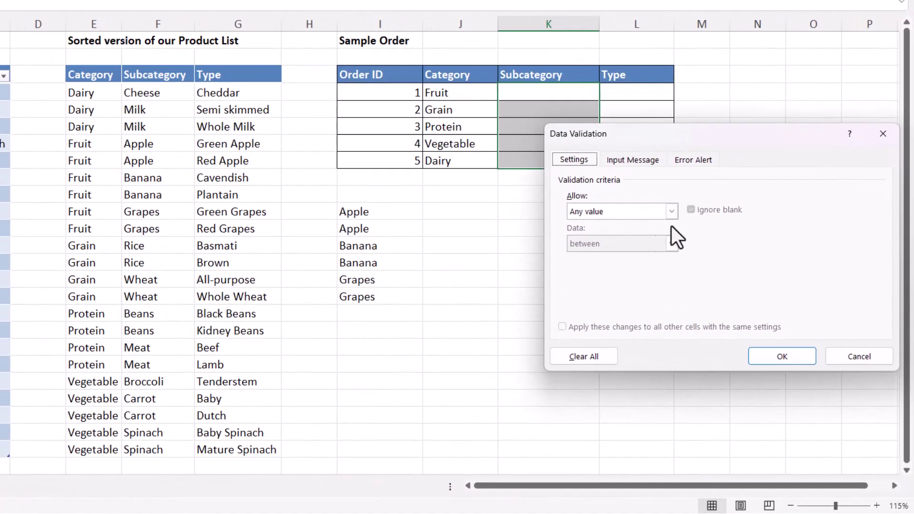
pyautogui.click(724, 276)
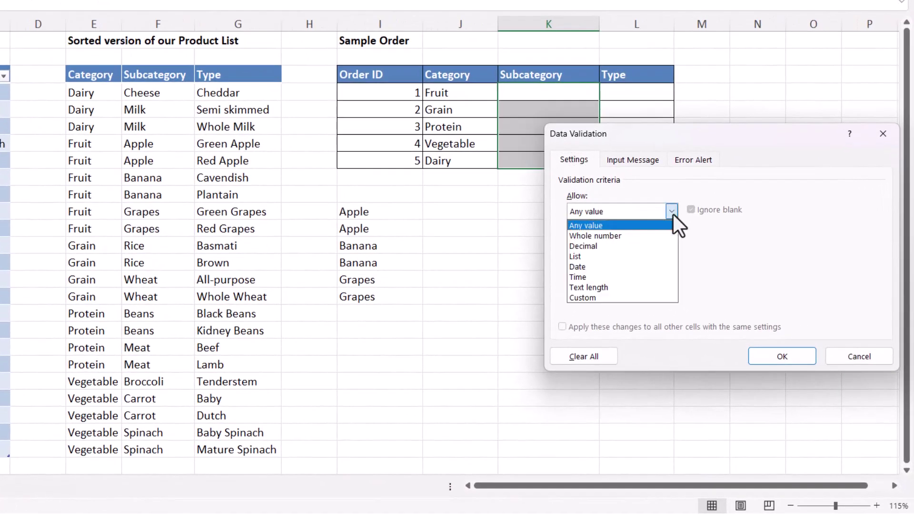
pyautogui.click(609, 256)
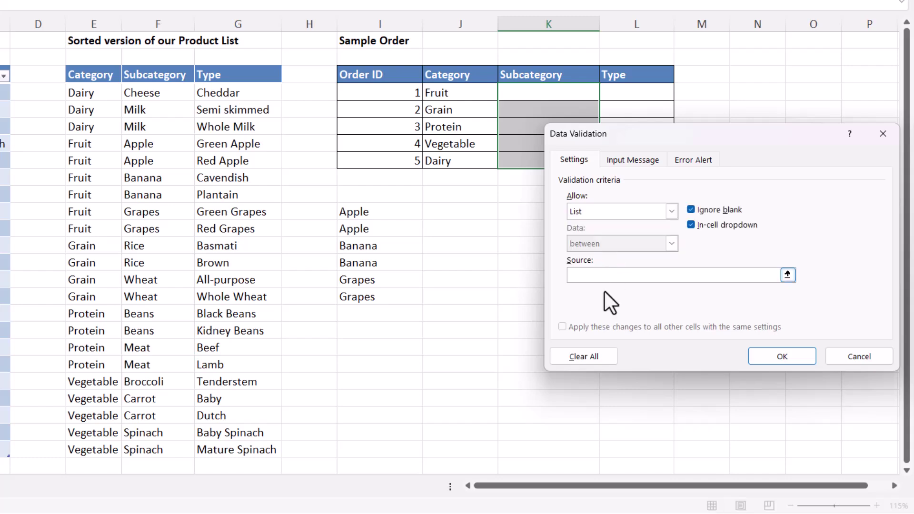
pyautogui.hotkey('ctrl', 'v')
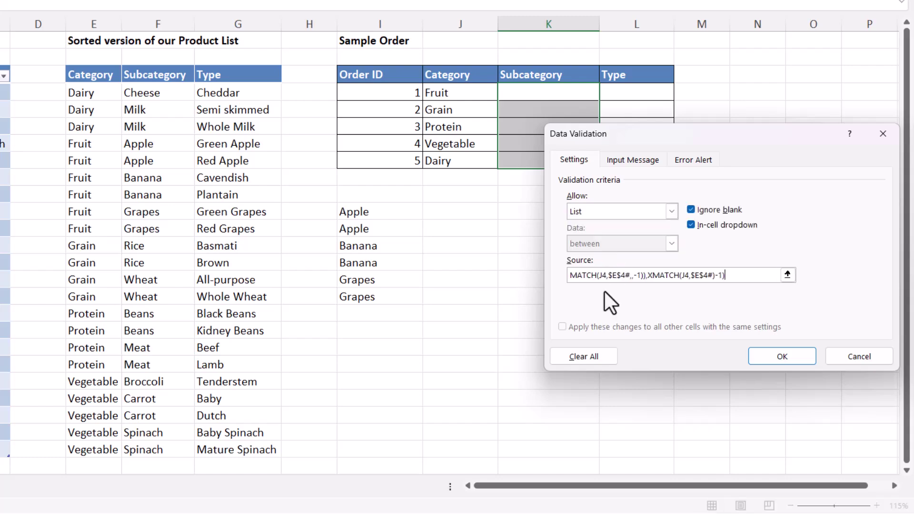
pyautogui.click(763, 356)
# Step: Choose Banana, Wheat, Beans, Carrot and Cheese in K4:K8 from each row's dropdown
pyautogui.click(606, 94)
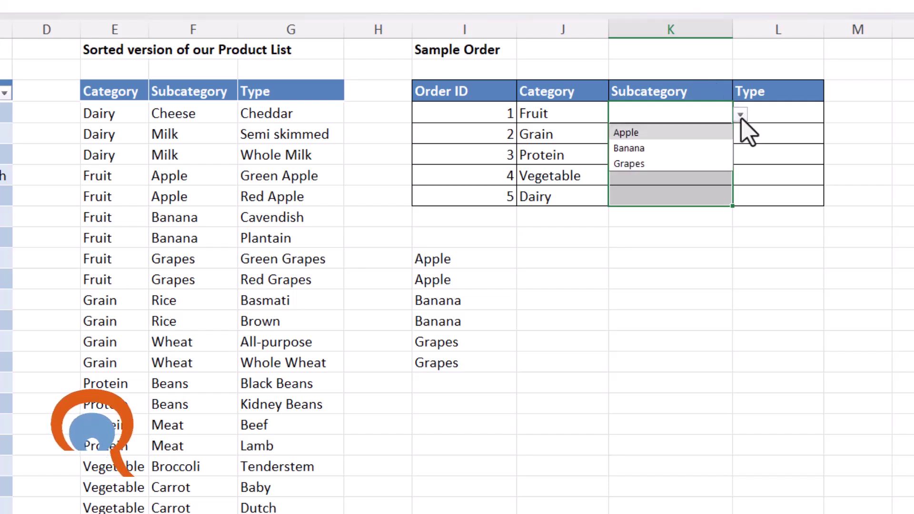
pyautogui.click(624, 148)
pyautogui.click(663, 133)
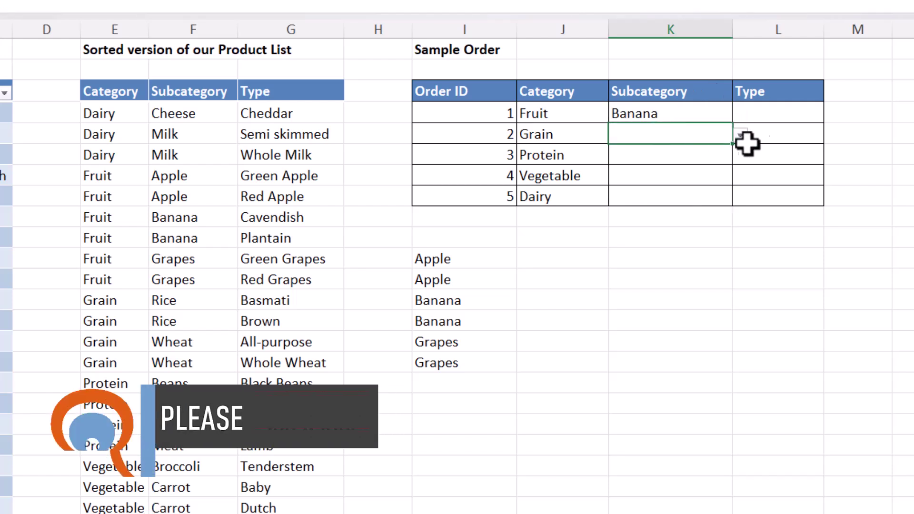
pyautogui.click(740, 135)
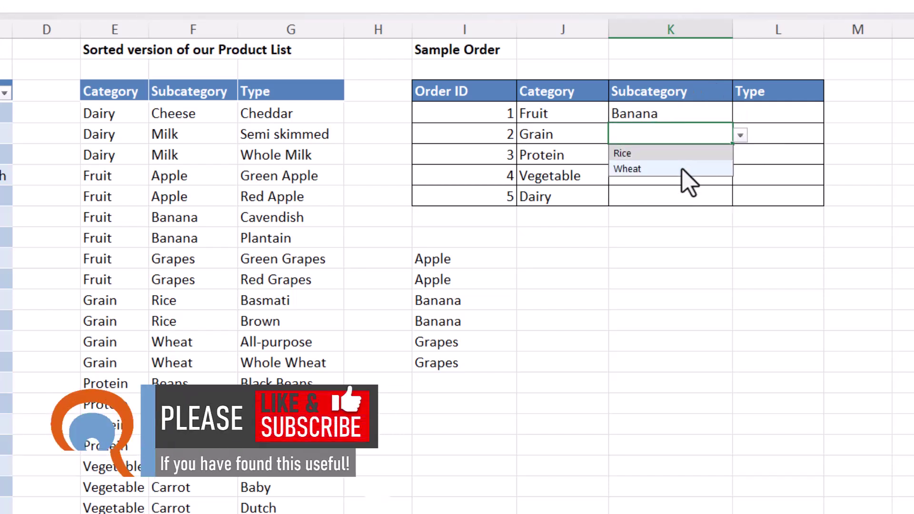
pyautogui.click(628, 168)
pyautogui.click(714, 155)
pyautogui.click(740, 156)
pyautogui.click(628, 175)
pyautogui.click(740, 177)
pyautogui.click(628, 195)
pyautogui.click(740, 198)
pyautogui.click(624, 213)
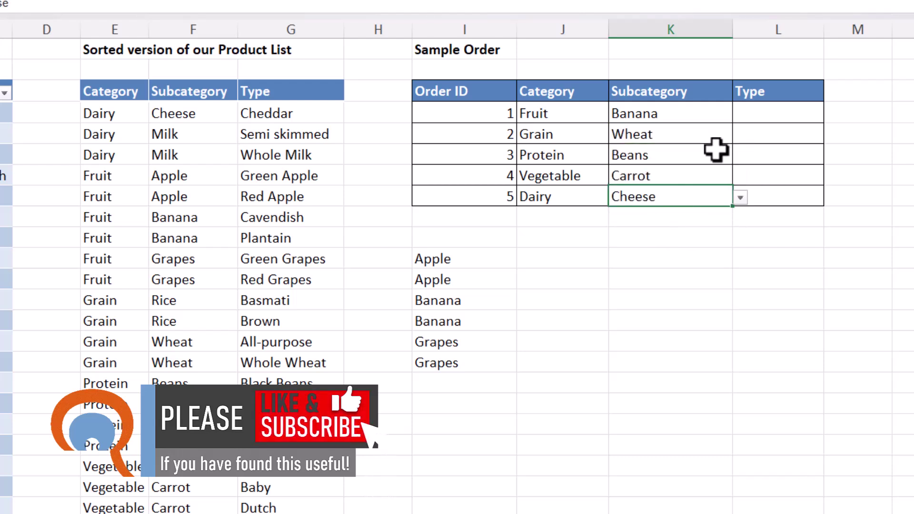
# Step: In the helper formula, change the TAKE range to $G$4# and the first XMATCH lookup value to K4
pyautogui.doubleClick(458, 259)
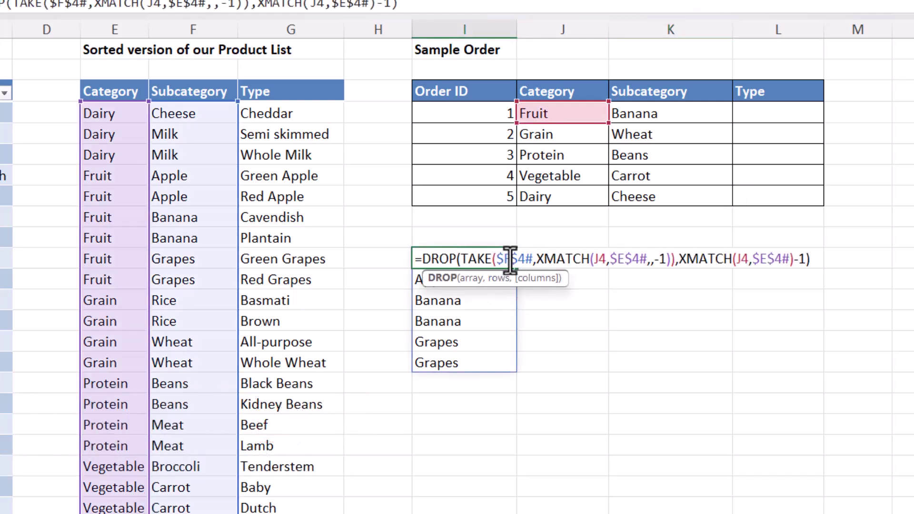
pyautogui.press('Right')
pyautogui.press('Right')
pyautogui.press('Right')
pyautogui.press('Right')
pyautogui.press('Right')
pyautogui.press('Right')
pyautogui.press('Right')
pyautogui.press('Right')
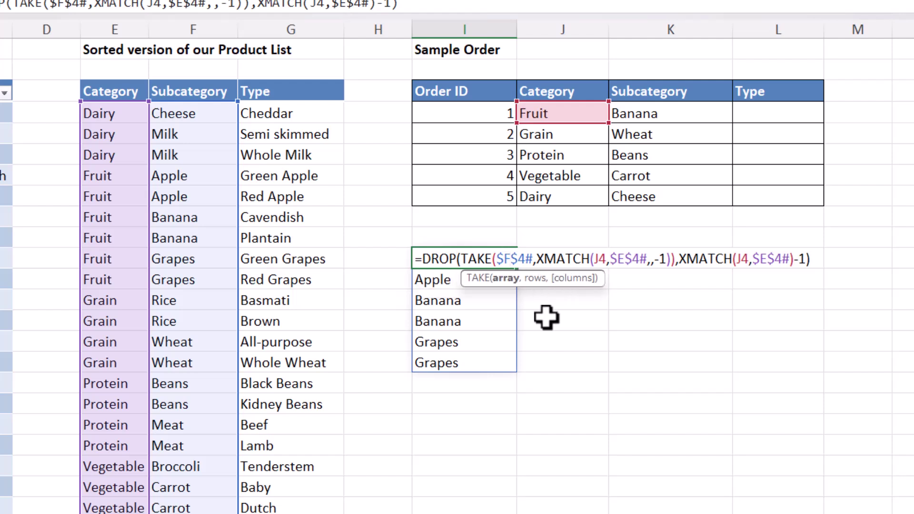
pyautogui.press('BackSpace')
pyautogui.write('G')
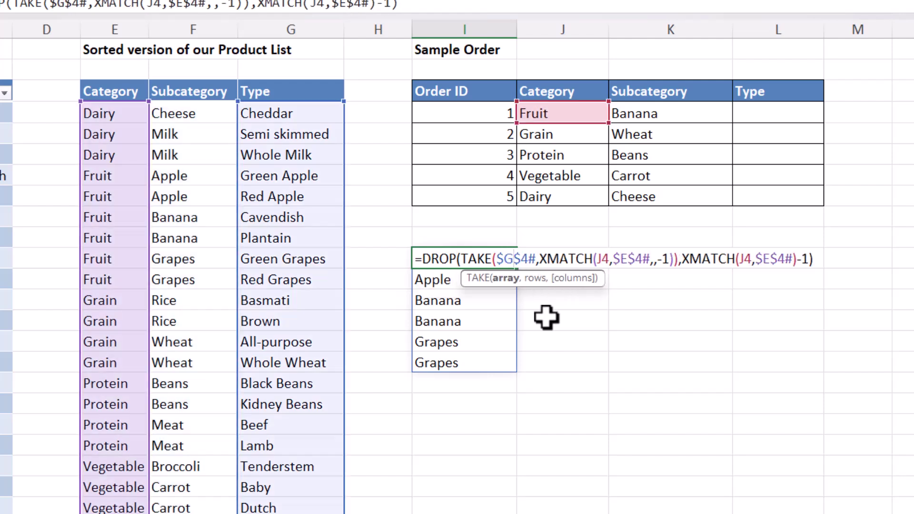
pyautogui.click(600, 259)
pyautogui.press('BackSpace')
pyautogui.write('K')
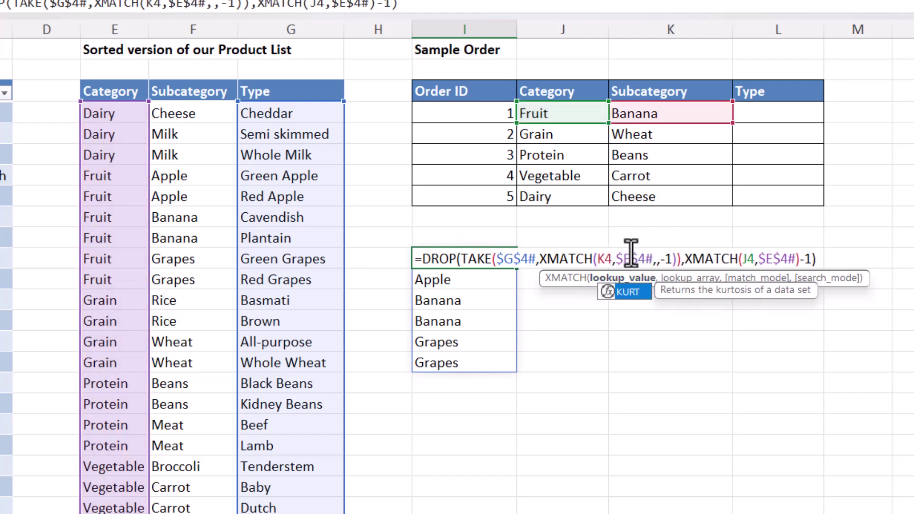
# Step: Point both XMATCH arrays to $F$4# and the second lookup to K4, listing Cavendish and Plantain
pyautogui.click(631, 250)
pyautogui.press('BackSpace')
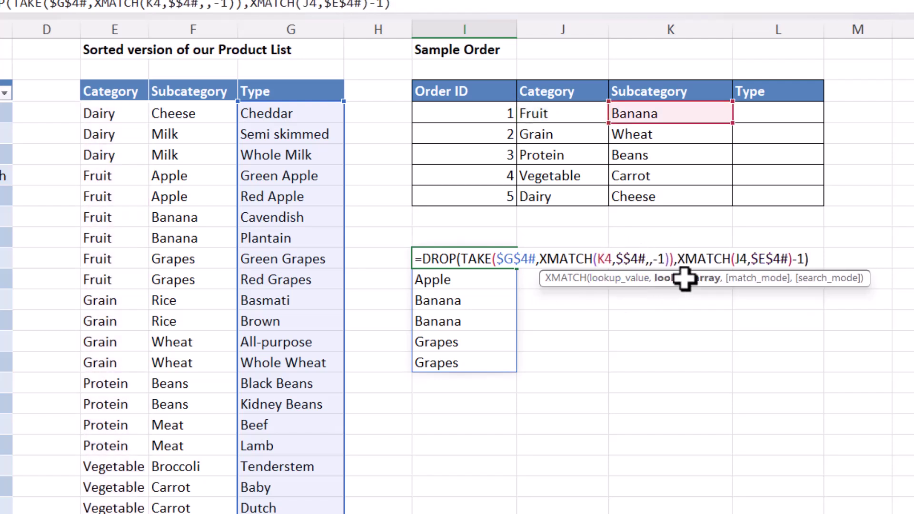
pyautogui.write('F')
pyautogui.click(746, 259)
pyautogui.press('BackSpace')
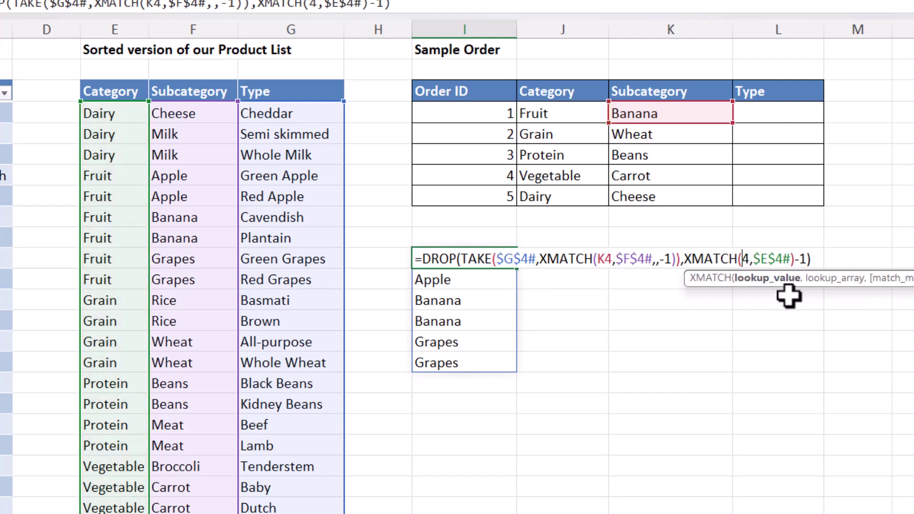
pyautogui.write('K')
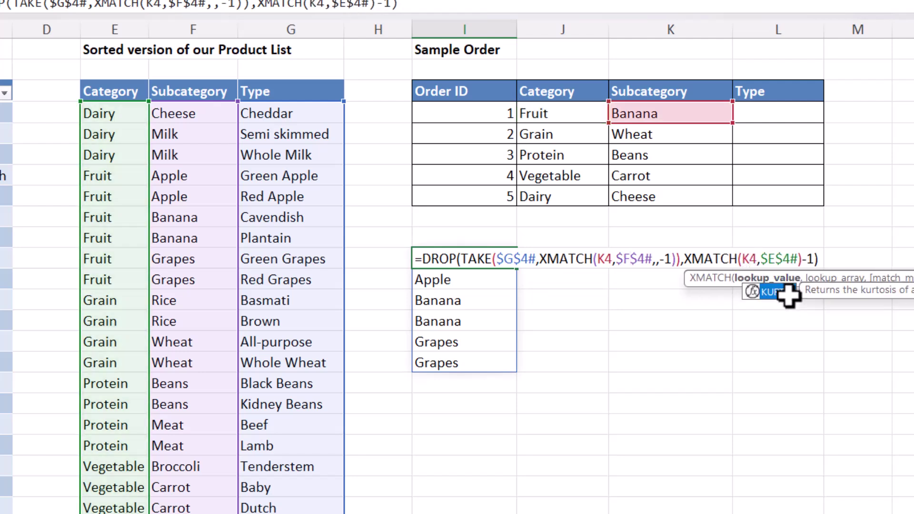
pyautogui.click(776, 259)
pyautogui.press('BackSpace')
pyautogui.write('f')
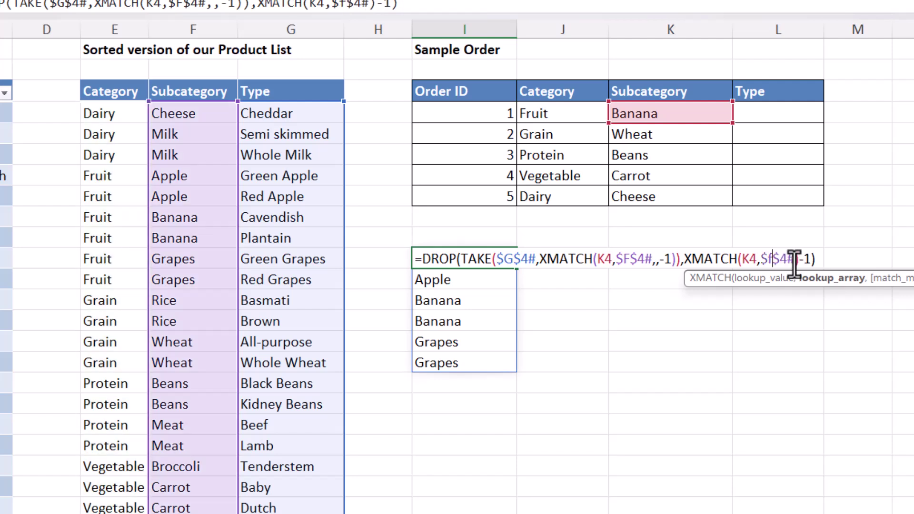
pyautogui.press('Return')
# Step: Copy the revised Banana Type formula text for reuse
pyautogui.click(490, 259)
pyautogui.doubleClick(474, 254)
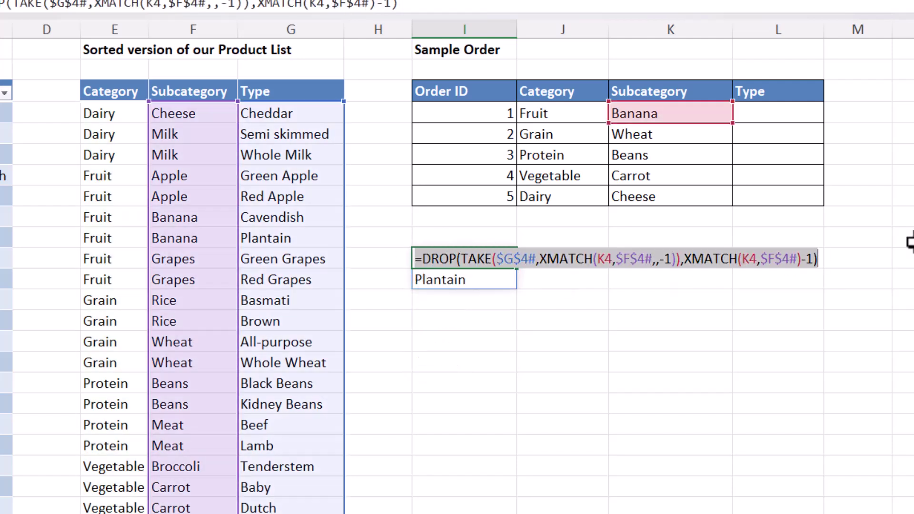
pyautogui.click(760, 115)
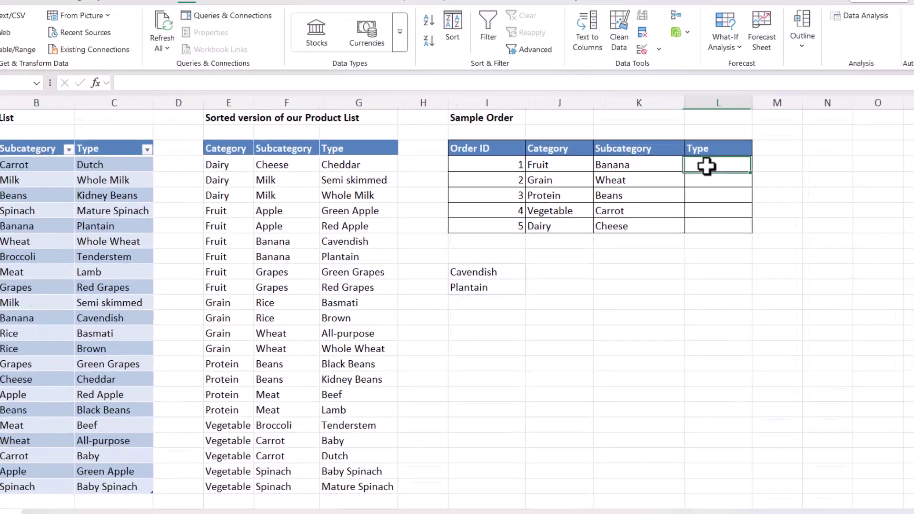
# Step: Give Type cells L4:L8 list validation sourced from the pasted DROP/TAKE Type formula
pyautogui.moveTo(706, 165); pyautogui.dragTo(712, 221)
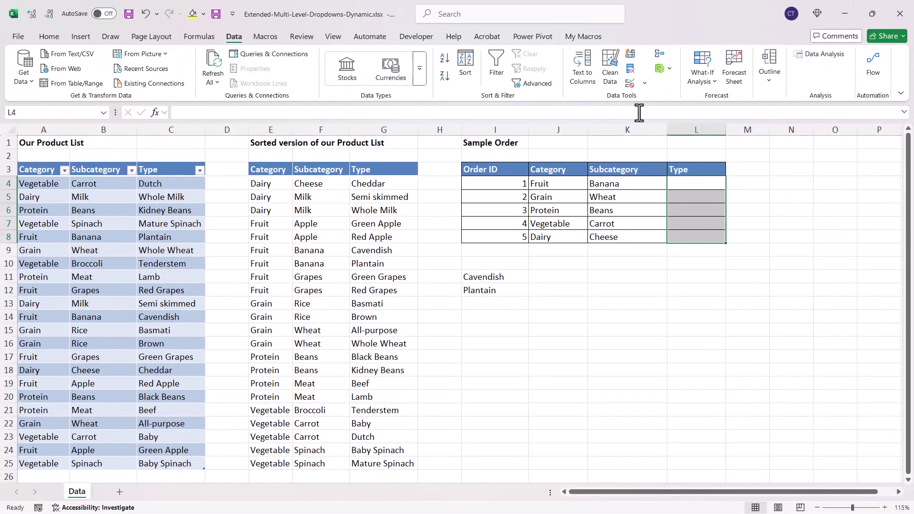
pyautogui.click(630, 84)
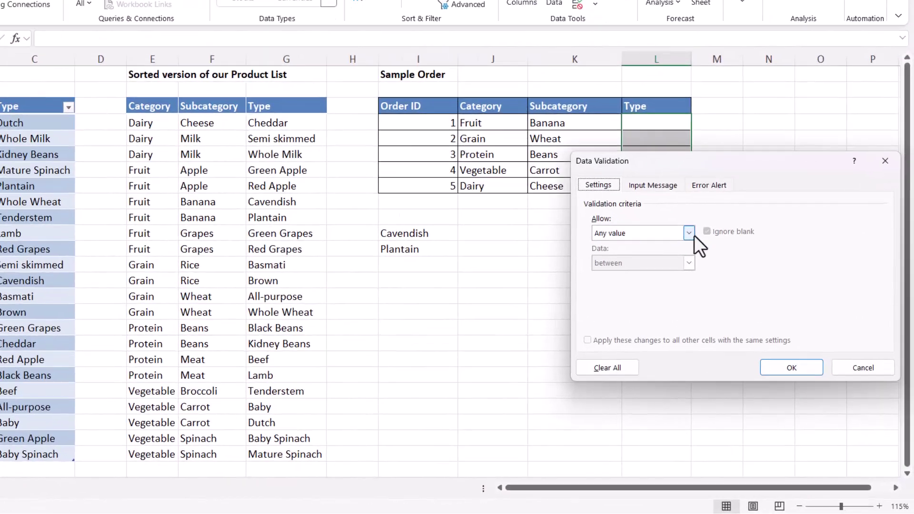
pyautogui.click(719, 276)
pyautogui.click(656, 311)
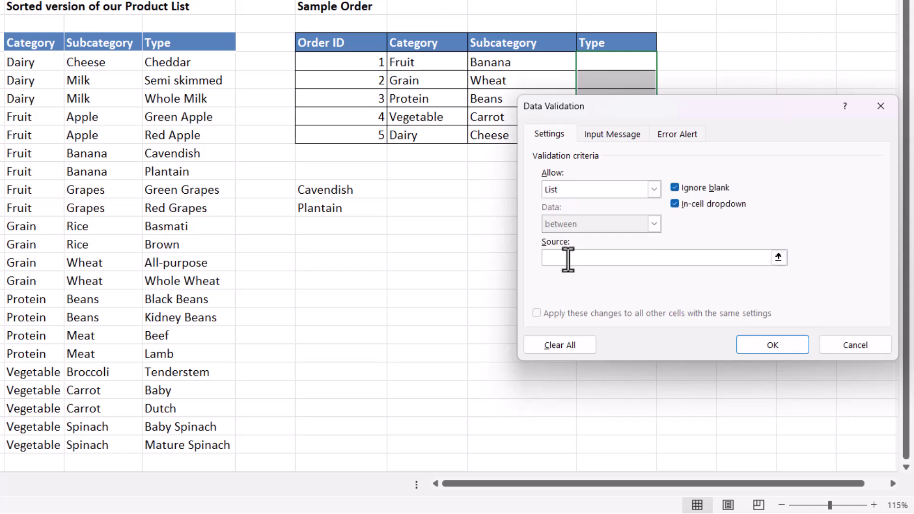
pyautogui.click(568, 259)
pyautogui.hotkey('ctrl', 'v')
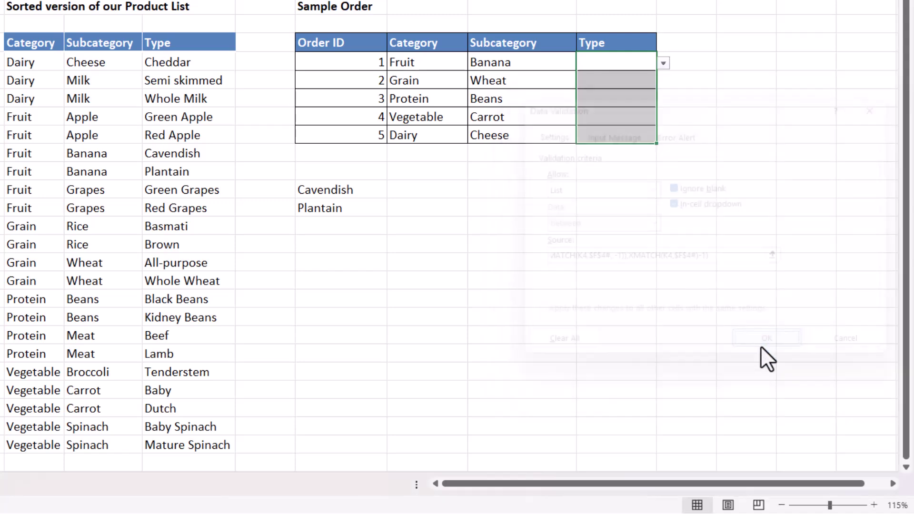
pyautogui.click(760, 346)
# Step: Pick Types Cavendish, Whole Wheat and Black Beans for orders 1–3 from their dropdowns
pyautogui.click(622, 67)
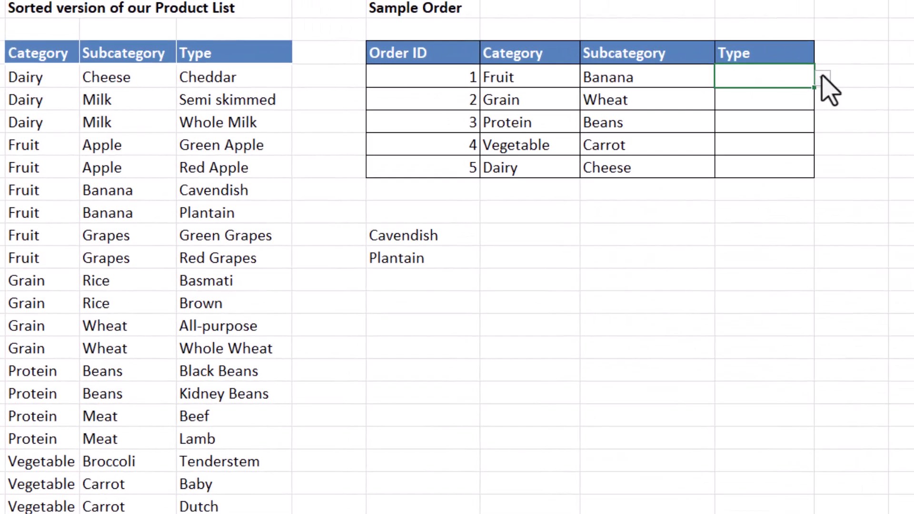
pyautogui.click(675, 64)
pyautogui.click(623, 77)
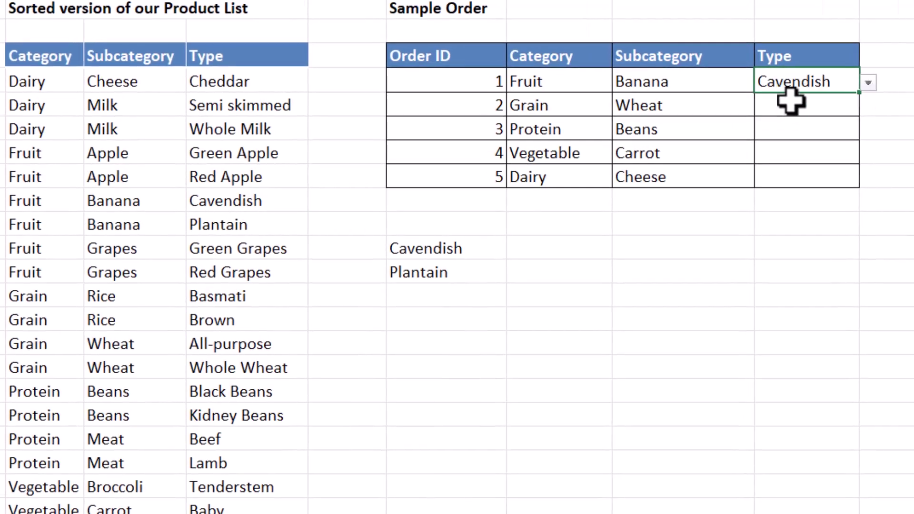
pyautogui.click(789, 103)
pyautogui.click(868, 107)
pyautogui.click(796, 146)
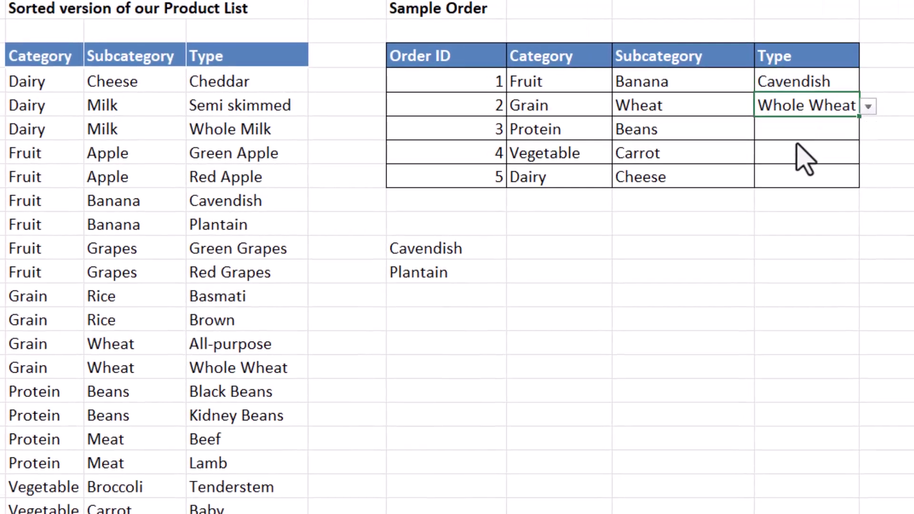
pyautogui.click(800, 125)
pyautogui.click(868, 131)
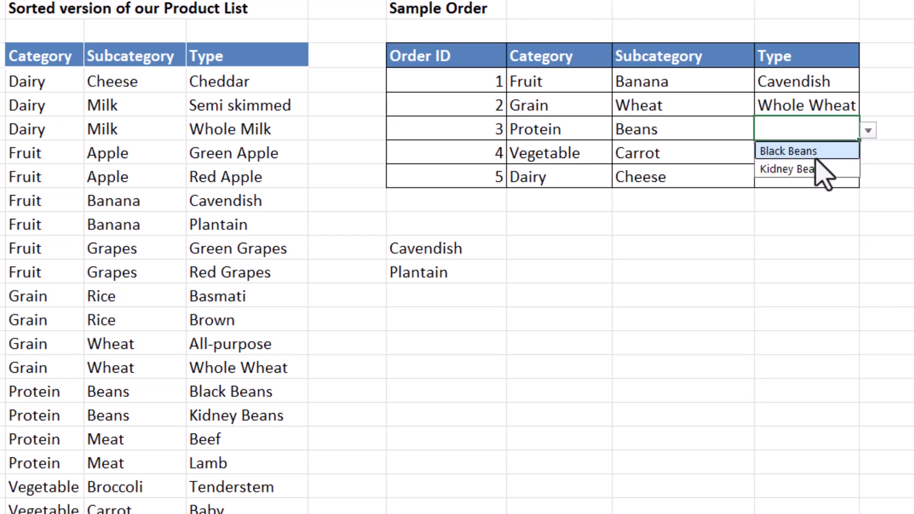
pyautogui.click(812, 151)
# Step: Pick Types Dutch and Cheddar for orders 4 and 5 from their dropdowns
pyautogui.click(809, 153)
pyautogui.click(868, 154)
pyautogui.click(810, 194)
pyautogui.click(805, 177)
pyautogui.click(868, 178)
pyautogui.click(785, 196)
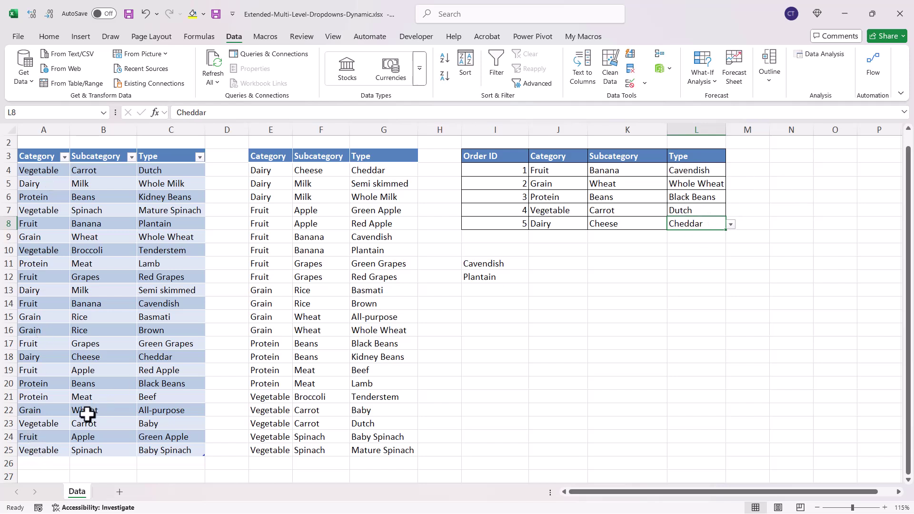
# Step: Add a new product row: Dairy, Cheese, Red Leicester
pyautogui.click(39, 461)
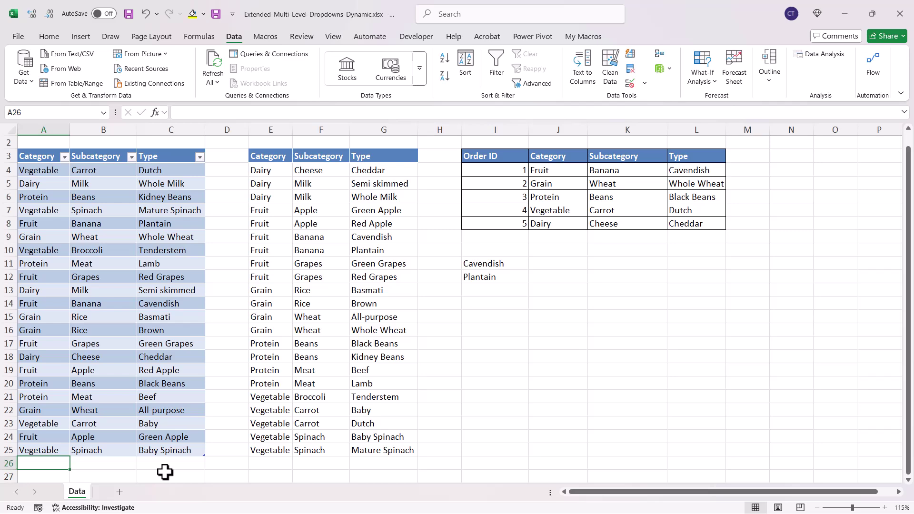
pyautogui.write('D')
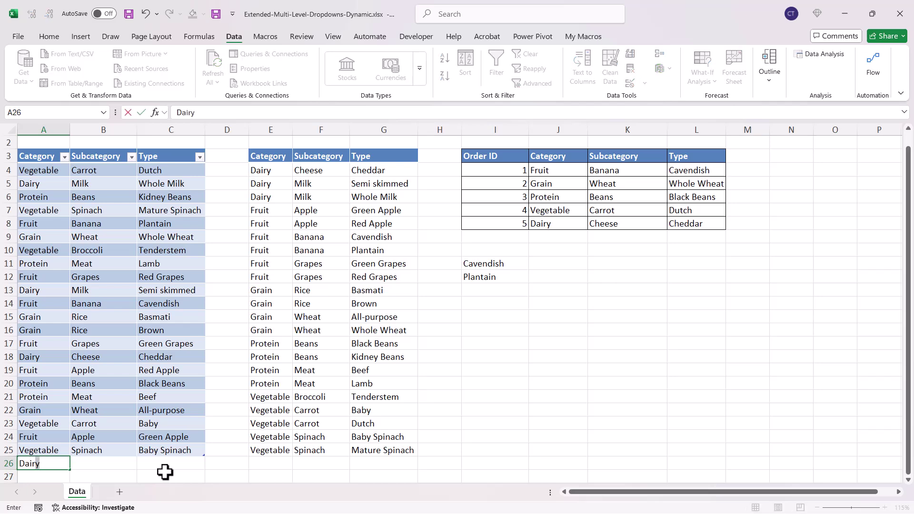
pyautogui.write('airy')
pyautogui.press('Tab')
pyautogui.write('Cheese')
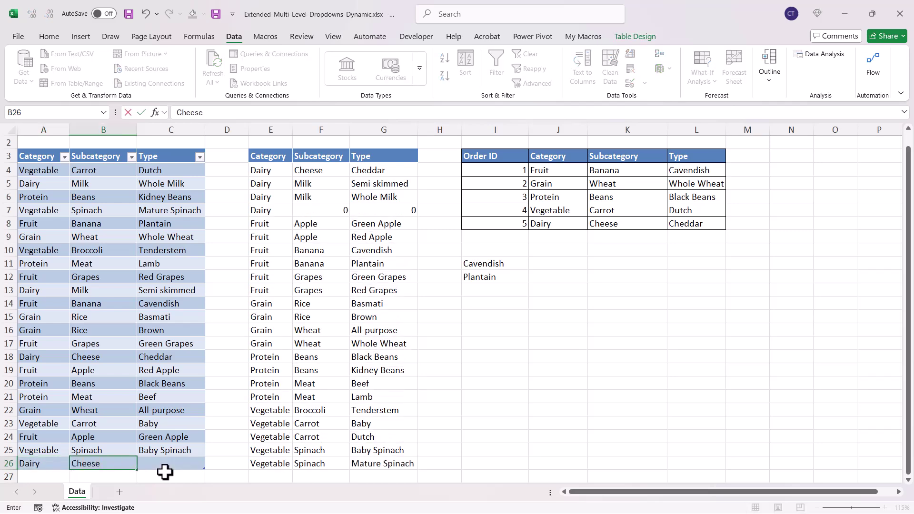
pyautogui.press('Tab')
pyautogui.write('Re')
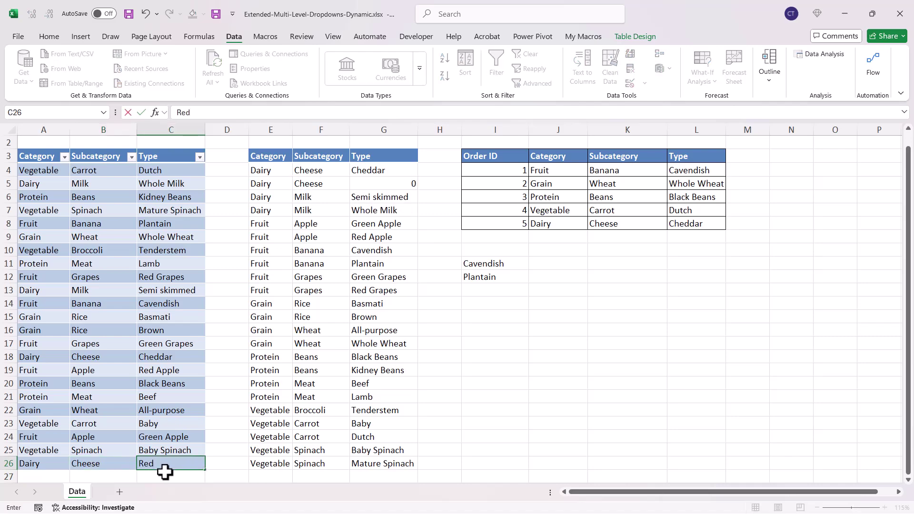
pyautogui.write('d Leicester')
pyautogui.click(664, 273)
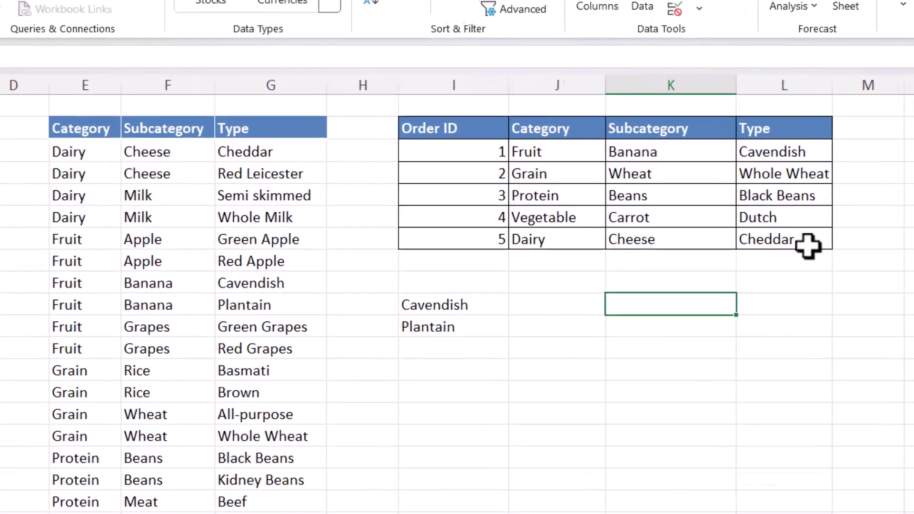
# Step: Change order 5's Type to Red Leicester from its dropdown
pyautogui.click(724, 224)
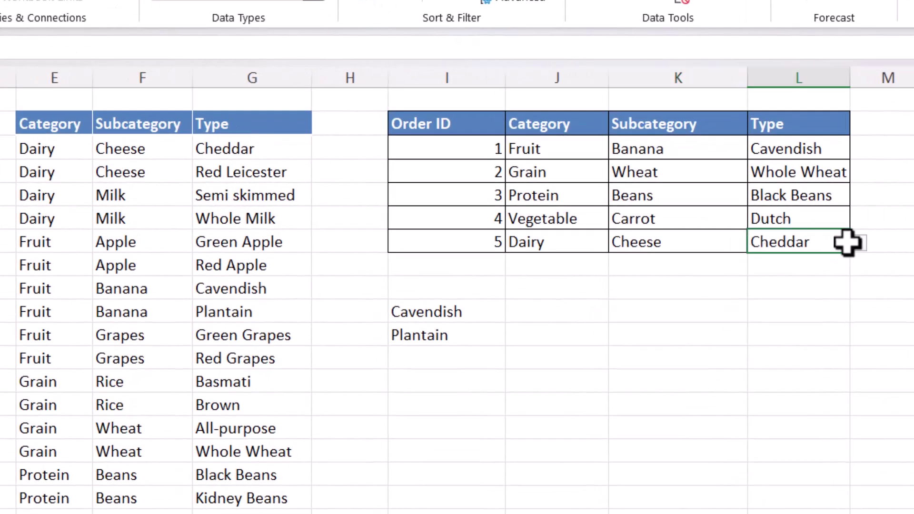
pyautogui.click(858, 243)
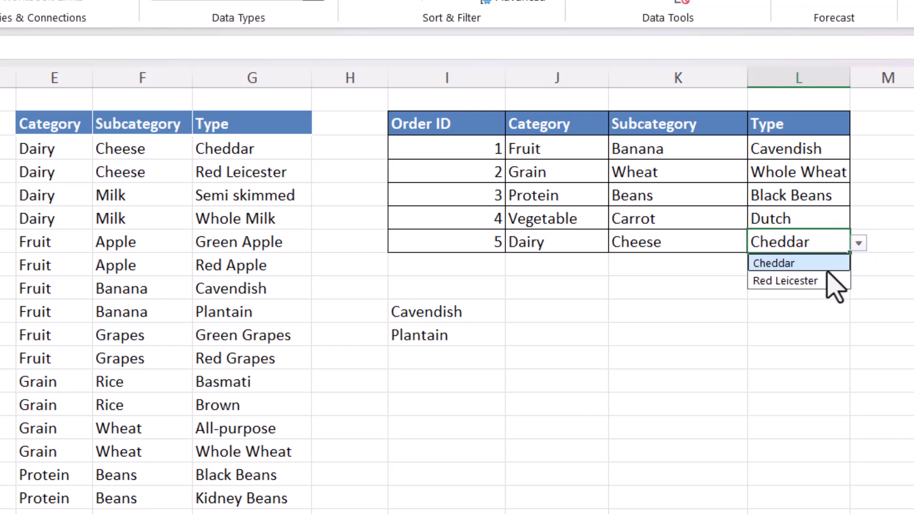
pyautogui.click(807, 282)
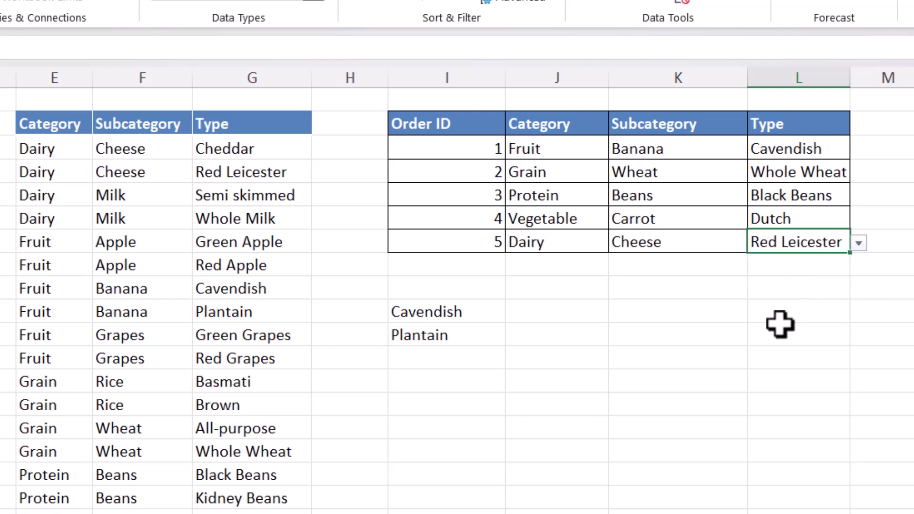